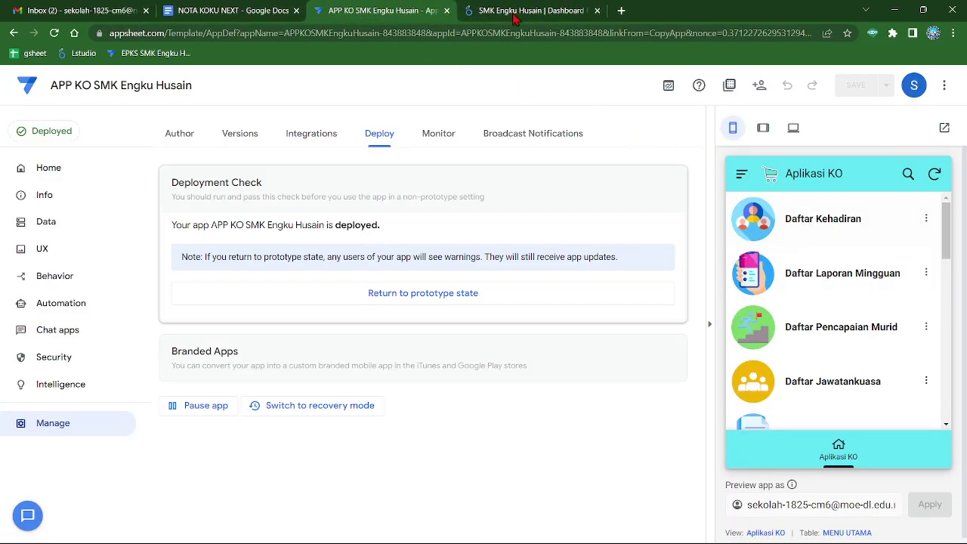
Switch to the Looker Studio report, put it into edit mode and open the management list of its added data sources
{"action": "left_click", "coordinate": [538, 10]}
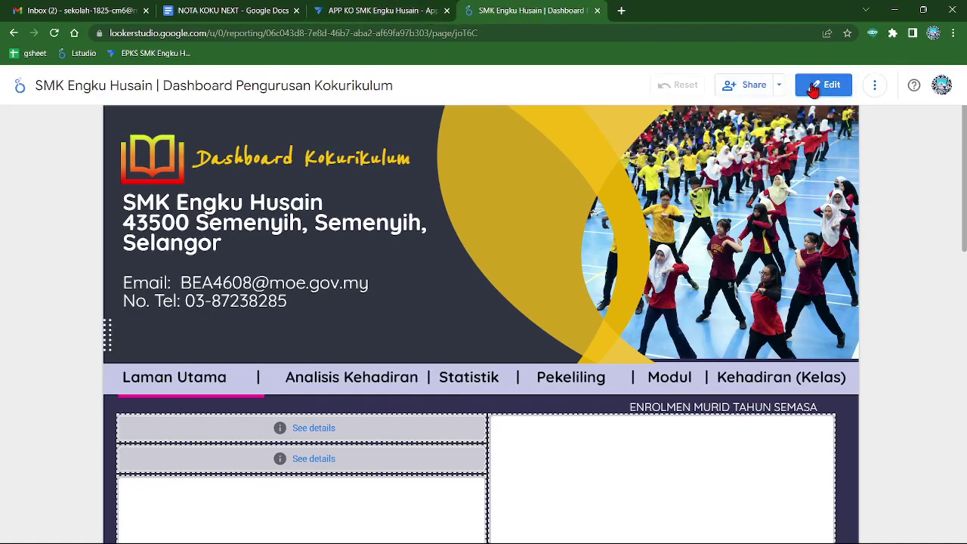
{"action": "left_click", "coordinate": [813, 89]}
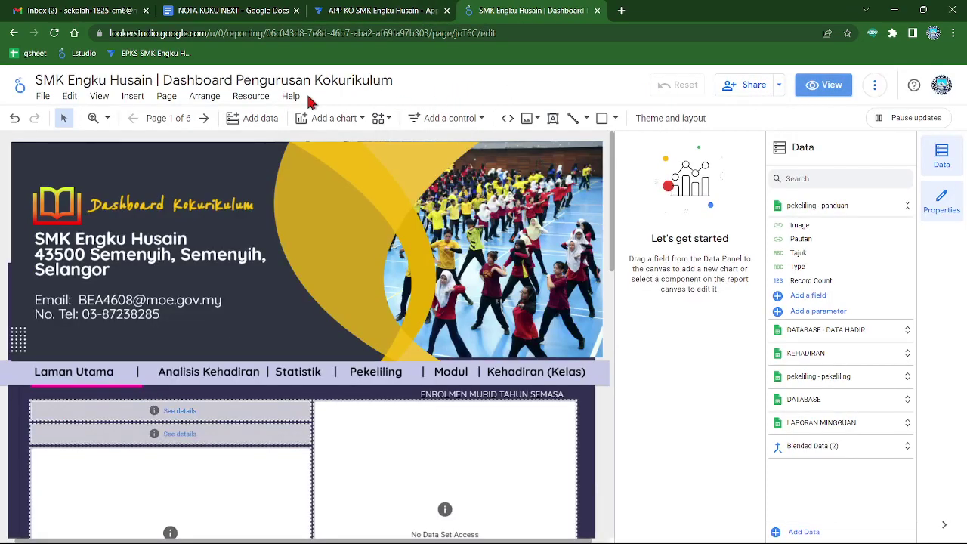
{"action": "left_click", "coordinate": [260, 99]}
{"action": "left_click", "coordinate": [278, 123]}
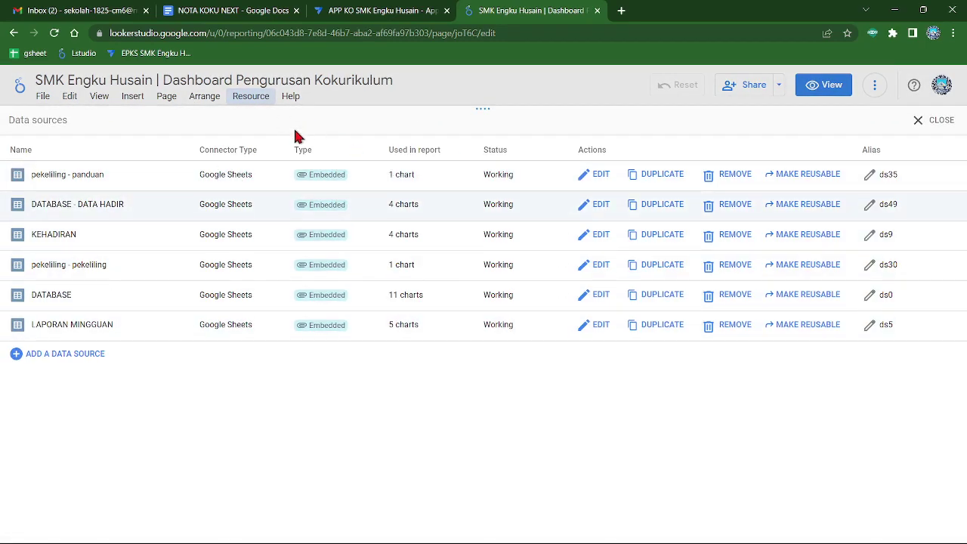
Switch to the AppSheet app, open the source spreadsheet of its pekeliling table and copy the spreadsheet's URL
{"action": "left_click", "coordinate": [368, 12]}
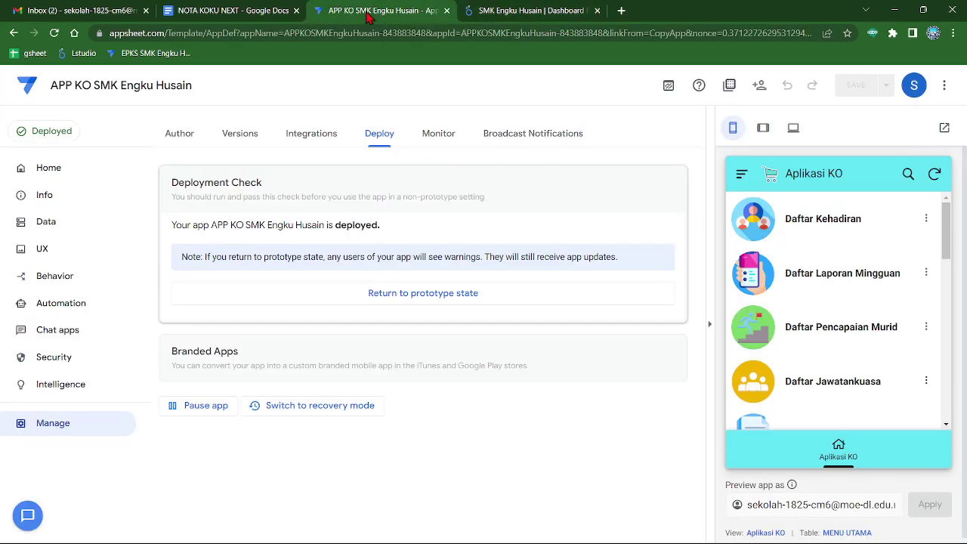
{"action": "left_click", "coordinate": [47, 232]}
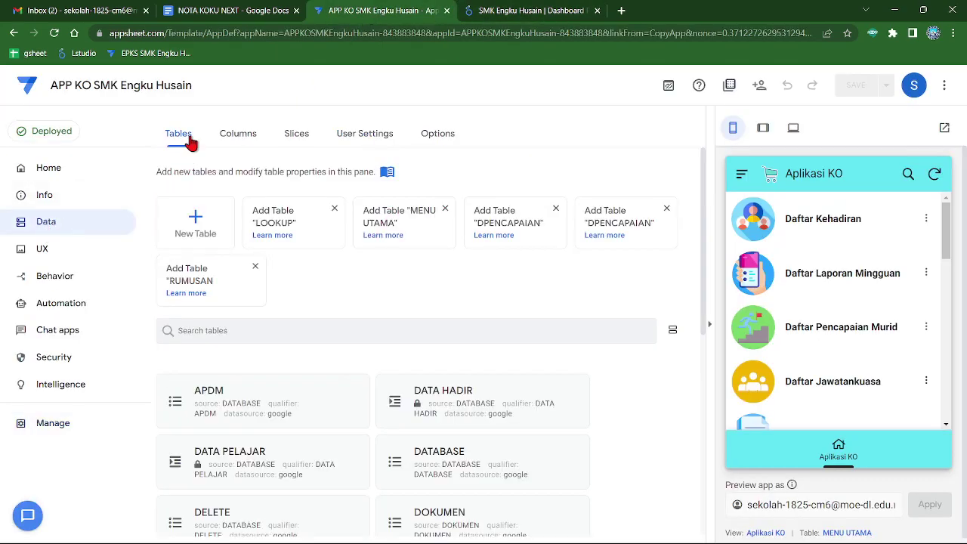
{"action": "scroll", "coordinate": [435, 302], "scroll_direction": "down", "scroll_amount": 5}
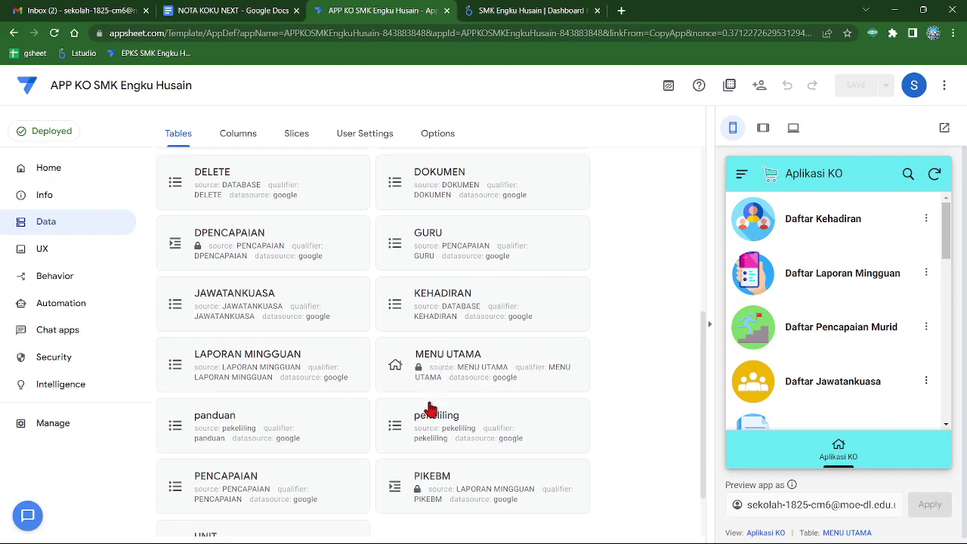
{"action": "left_click", "coordinate": [427, 420]}
{"action": "left_click", "coordinate": [525, 179]}
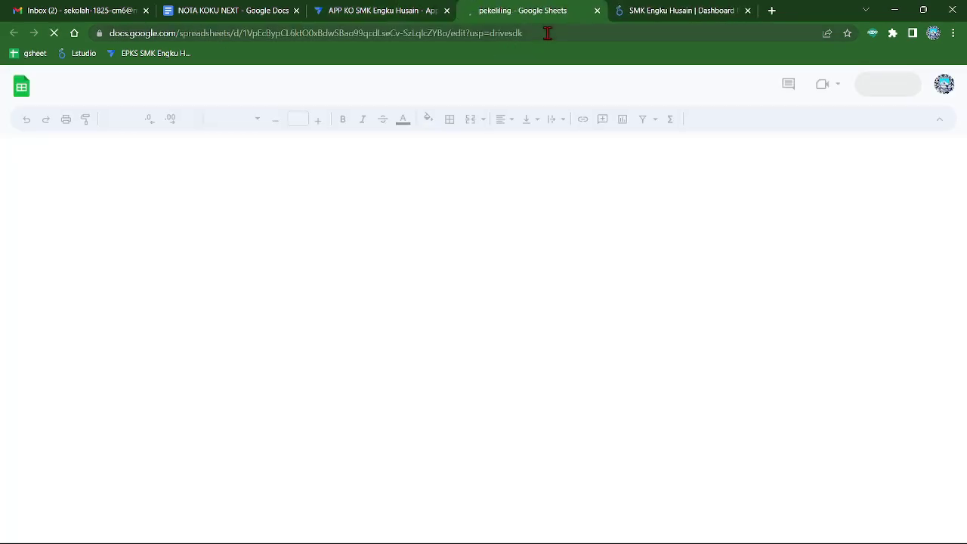
{"action": "left_click", "coordinate": [484, 33]}
{"action": "right_click", "coordinate": [438, 34]}
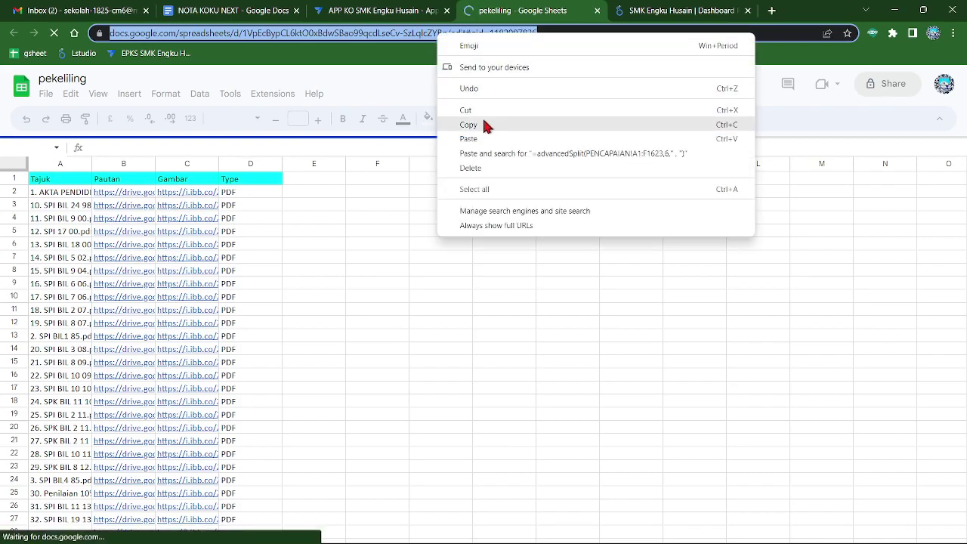
{"action": "left_click", "coordinate": [482, 120]}
Switch to Looker Studio and enter the copied pekeliling spreadsheet URL in the connection of the pekeliling - panduan data source
{"action": "left_click", "coordinate": [650, 10]}
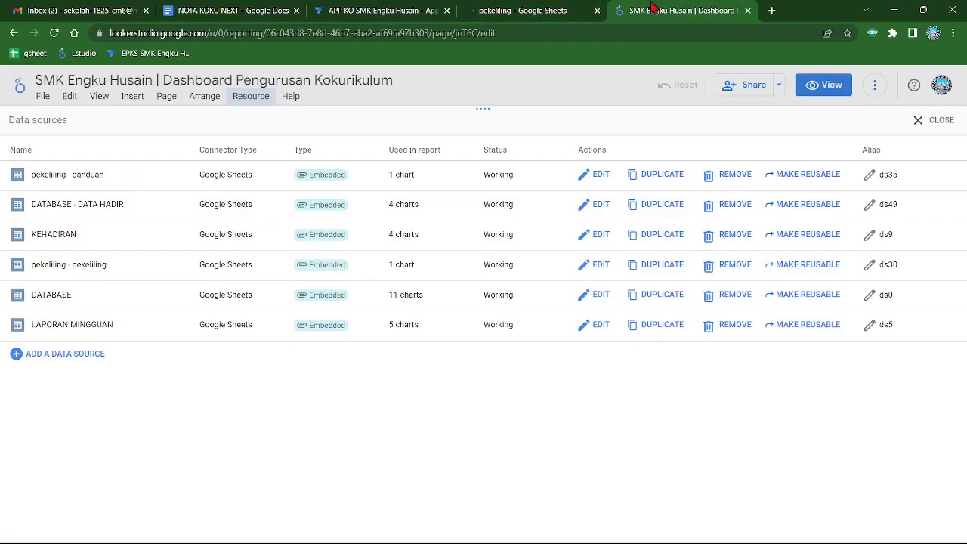
{"action": "left_click", "coordinate": [589, 180]}
{"action": "left_click", "coordinate": [39, 359]}
{"action": "left_click", "coordinate": [188, 285]}
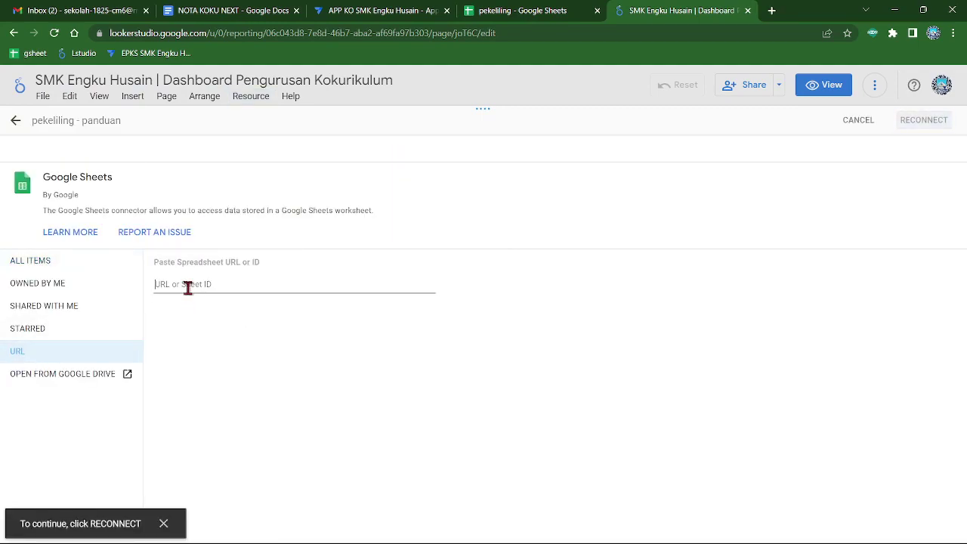
{"action": "key", "text": "ctrl+v"}
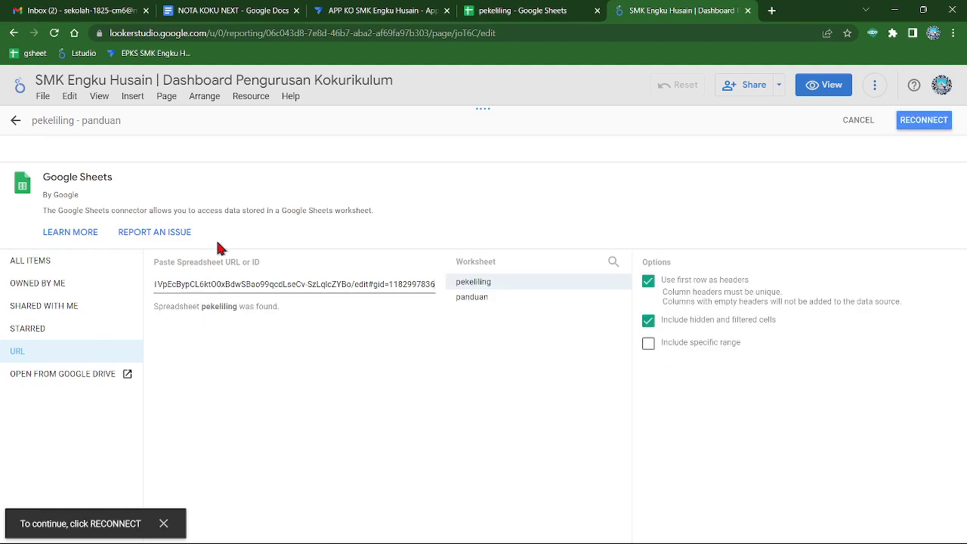
Reconnect the pekeliling - panduan data source to the panduan worksheet, apply the connection changes and return to the data source list
{"action": "double_click", "coordinate": [82, 121]}
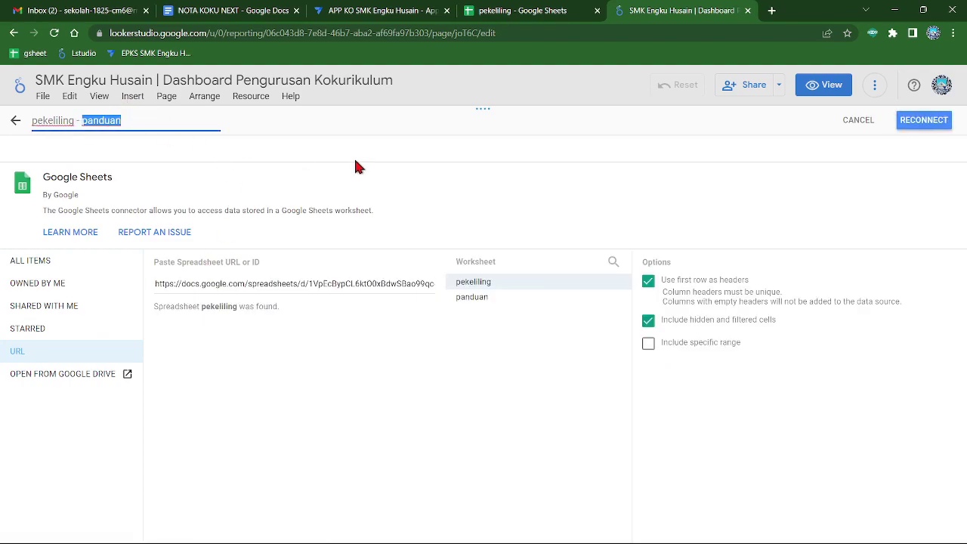
{"action": "left_click", "coordinate": [556, 299]}
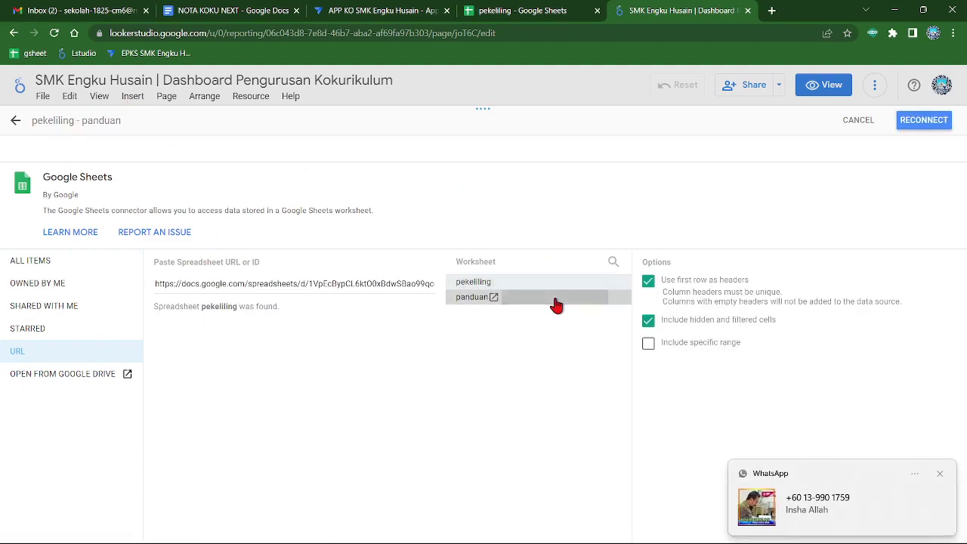
{"action": "left_click", "coordinate": [923, 122]}
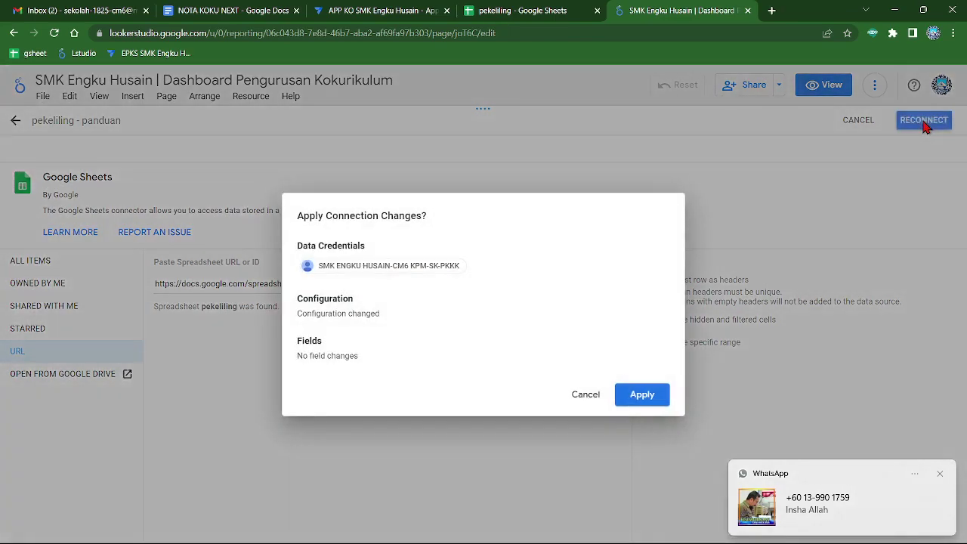
{"action": "left_click", "coordinate": [653, 401]}
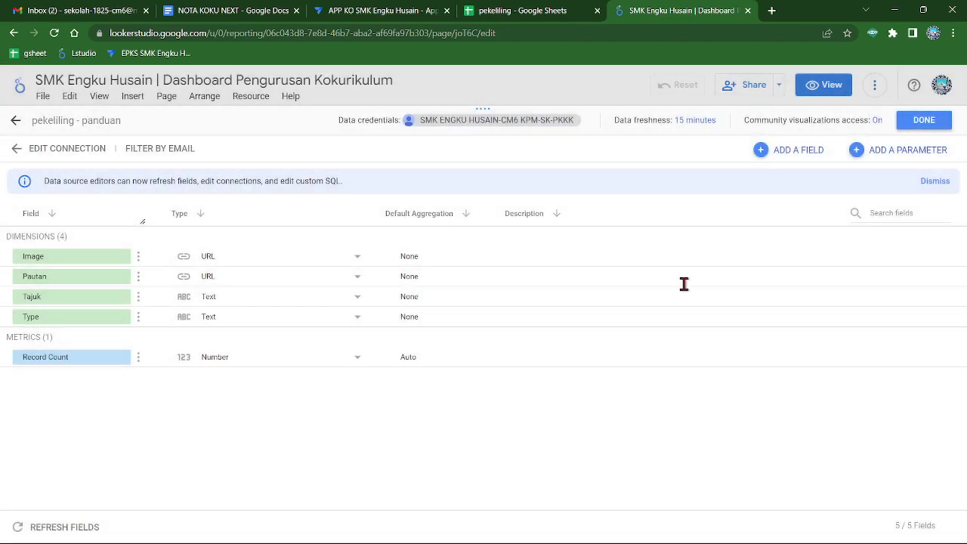
{"action": "left_click", "coordinate": [916, 121]}
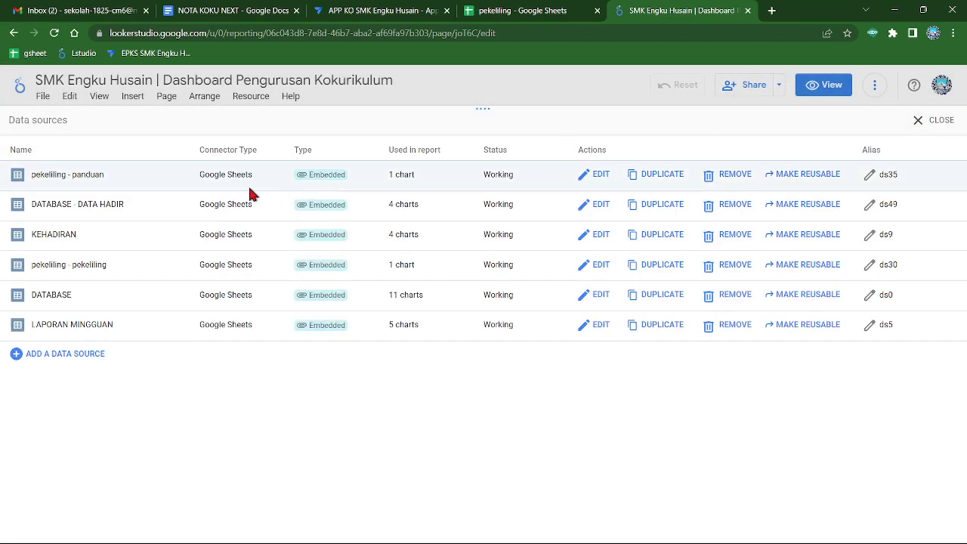
Switch to the AppSheet app, open the source spreadsheet of the DATA HADIR table and copy its URL
{"action": "left_click_drag", "start_coordinate": [83, 203], "coordinate": [68, 206]}
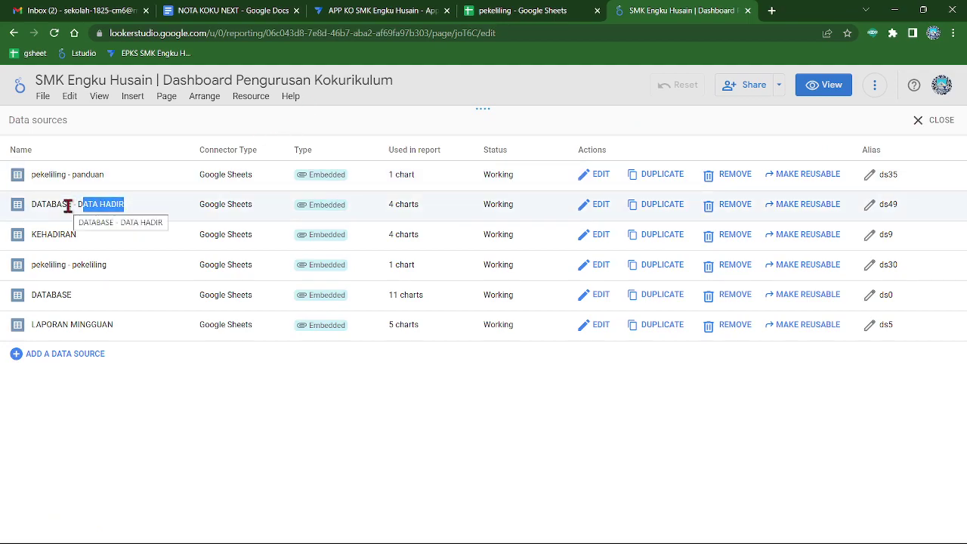
{"action": "left_click", "coordinate": [356, 9]}
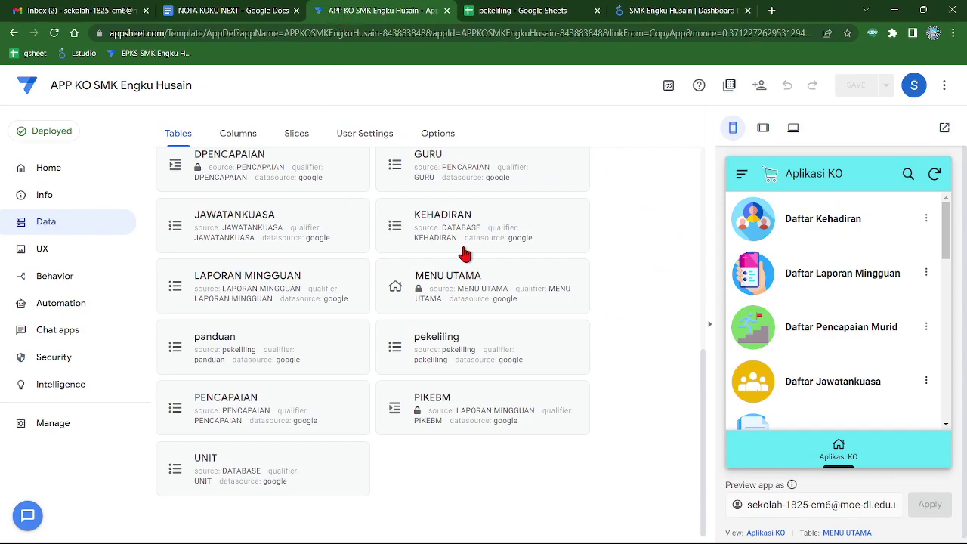
{"action": "left_click_drag", "start_coordinate": [700, 371], "coordinate": [705, 262]}
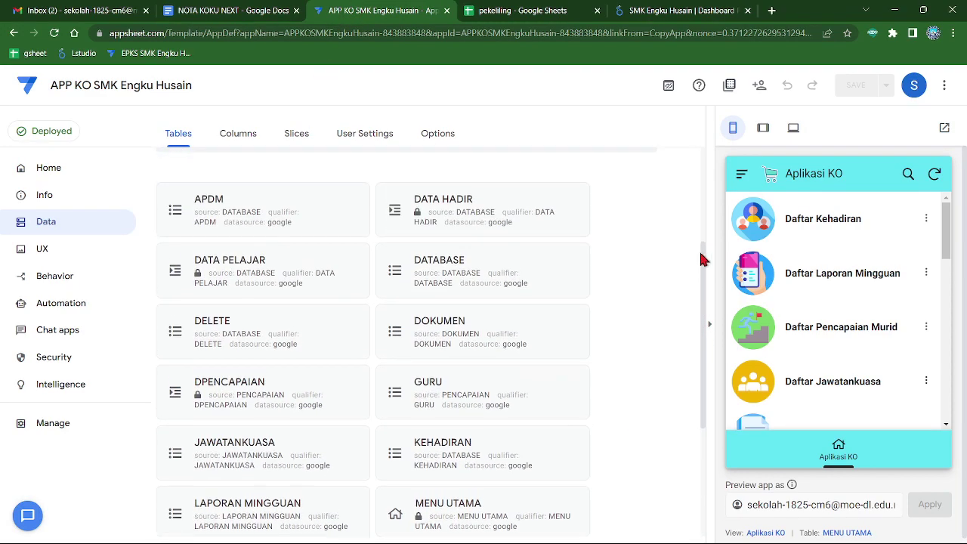
{"action": "left_click", "coordinate": [444, 206]}
{"action": "left_click", "coordinate": [530, 170]}
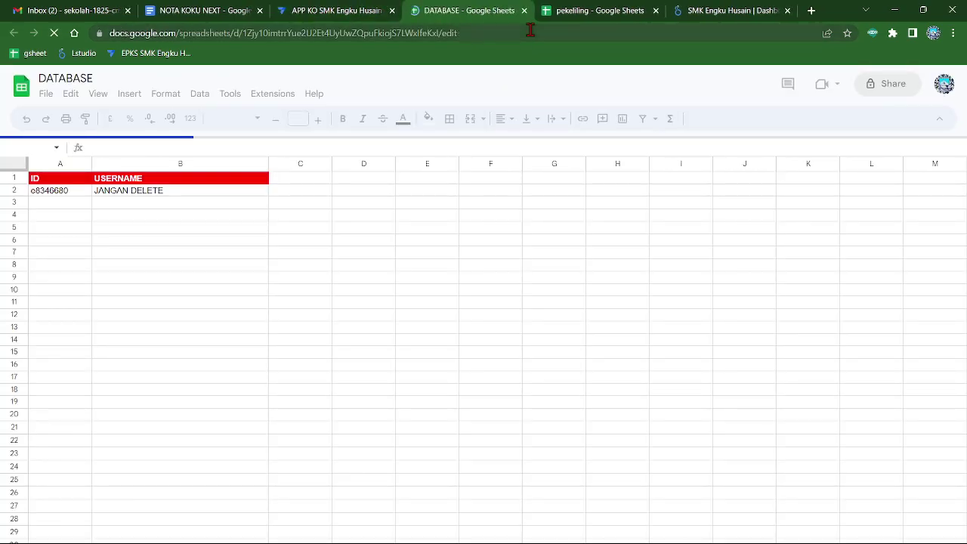
{"action": "right_click", "coordinate": [530, 30]}
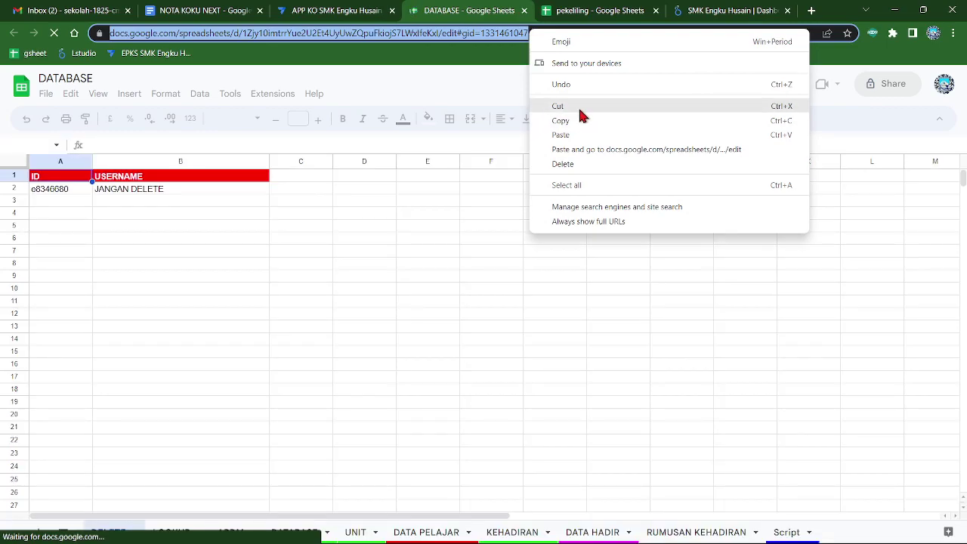
{"action": "left_click", "coordinate": [579, 119]}
Switch to Looker Studio and enter the copied DATABASE spreadsheet URL in the connection of the DATABASE - DATA HADIR data source
{"action": "left_click", "coordinate": [727, 10]}
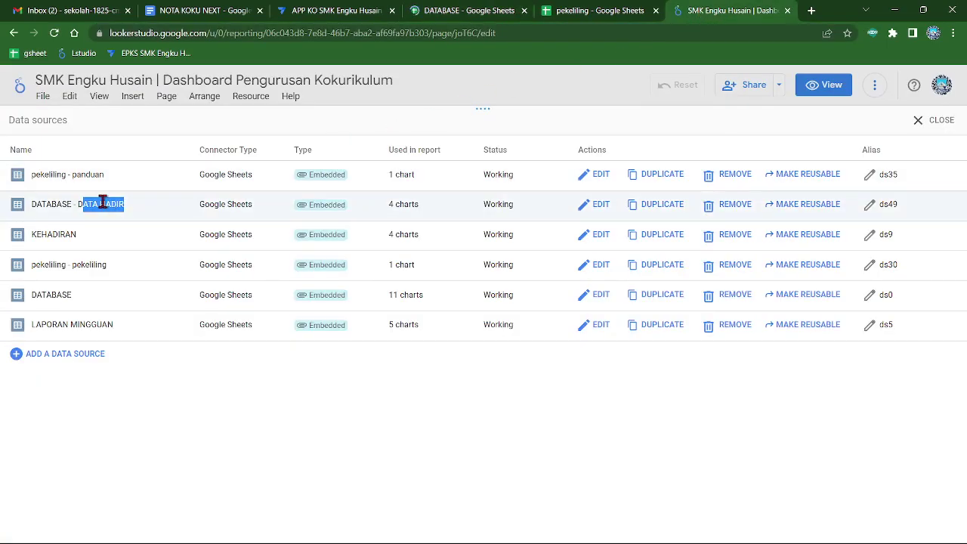
{"action": "left_click", "coordinate": [602, 209]}
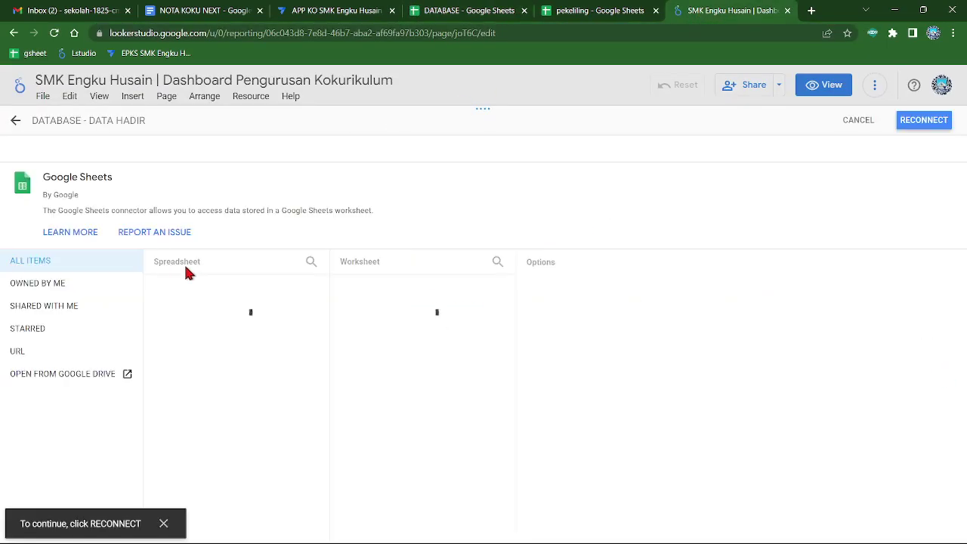
{"action": "left_click", "coordinate": [19, 353]}
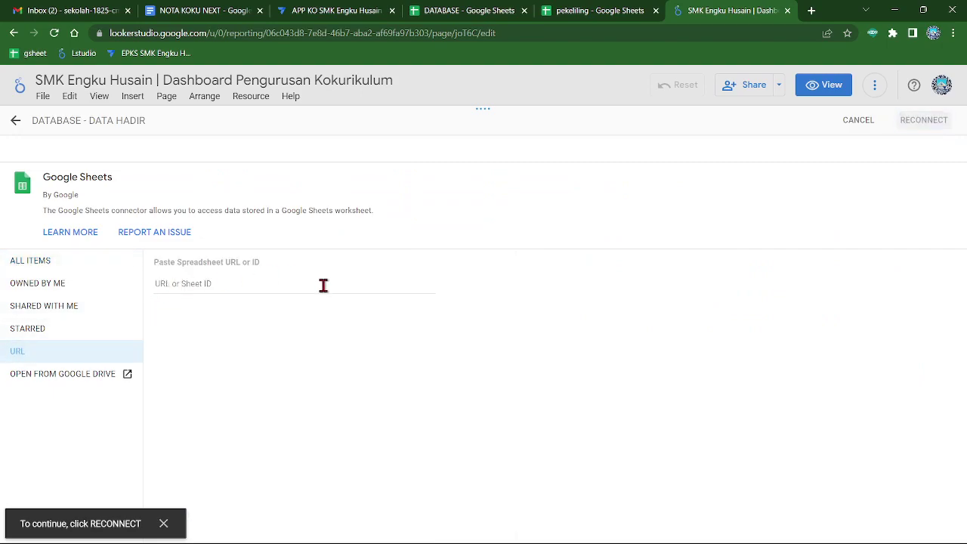
{"action": "left_click", "coordinate": [185, 290]}
{"action": "key", "text": "ctrl+v"}
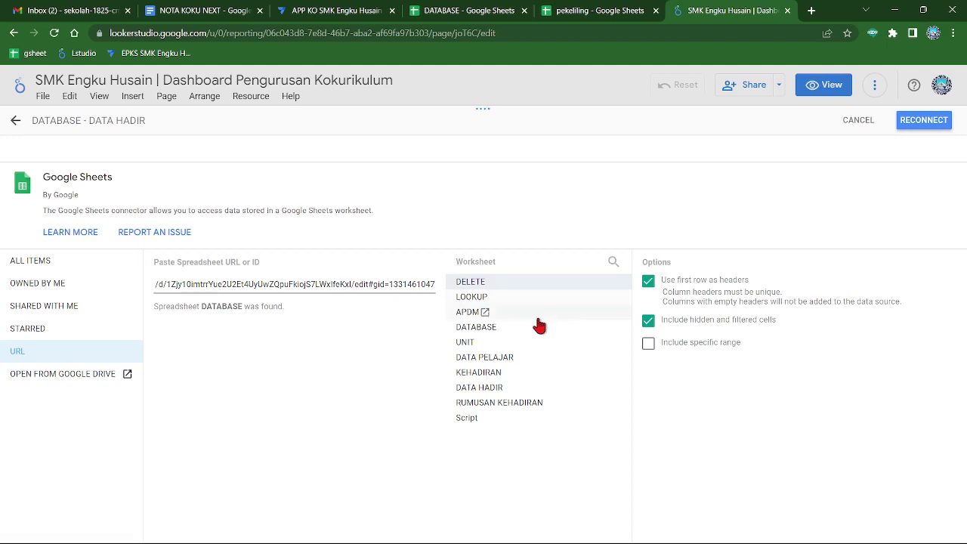
Reconnect the DATABASE - DATA HADIR data source to the DATA HADIR worksheet, apply the connection changes and finish editing it
{"action": "left_click", "coordinate": [554, 392]}
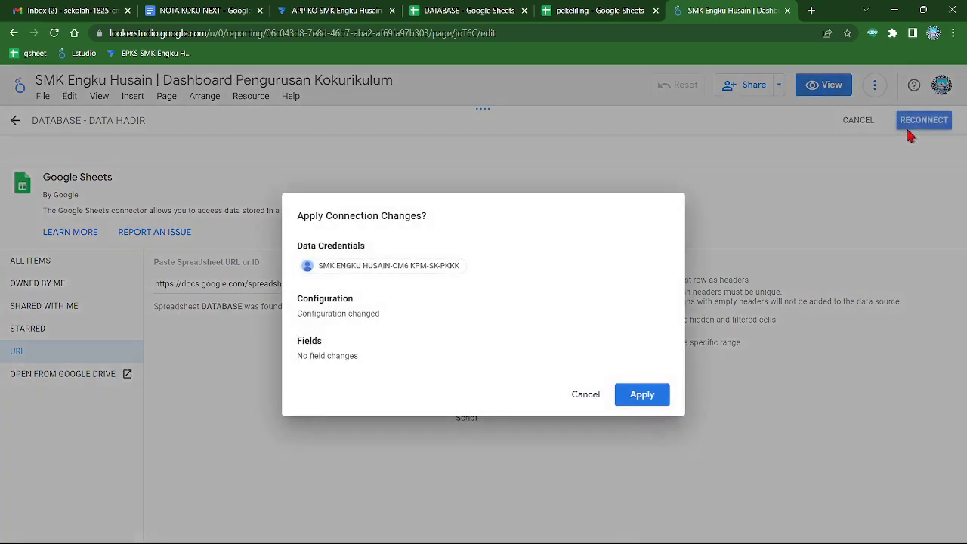
{"action": "left_click", "coordinate": [642, 393]}
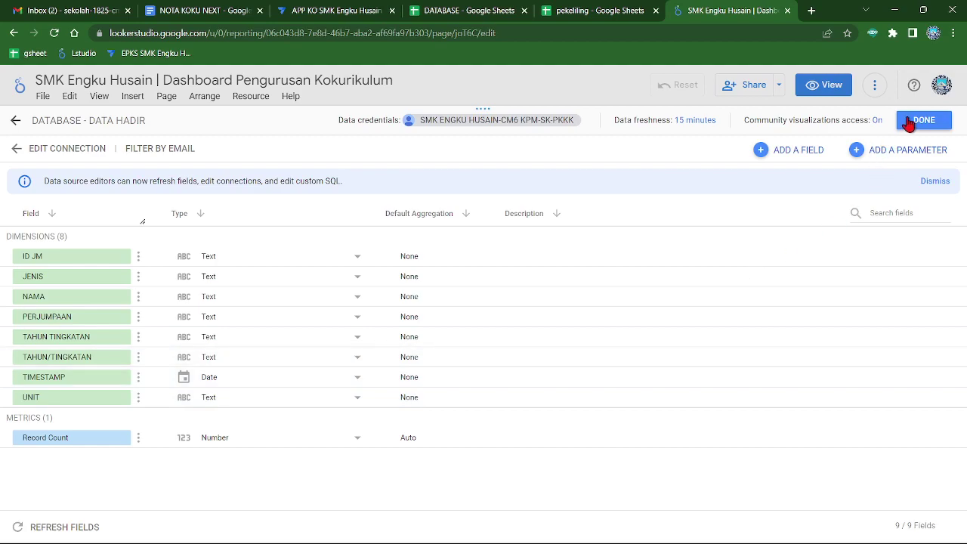
{"action": "left_click", "coordinate": [914, 120]}
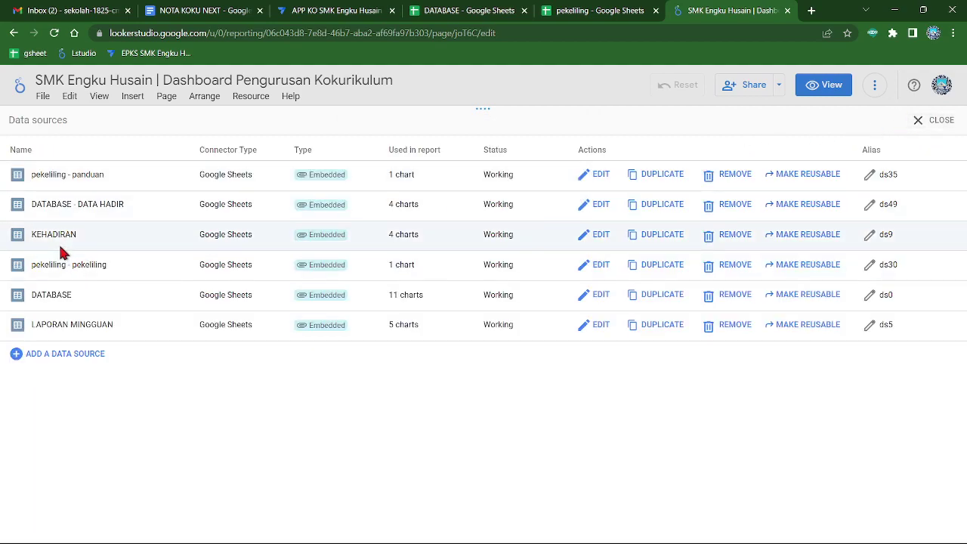
Switch to the open DATABASE spreadsheet and copy its full URL for the KEHADIRAN data source
{"action": "left_click_drag", "start_coordinate": [34, 235], "coordinate": [34, 240]}
{"action": "left_click", "coordinate": [433, 21]}
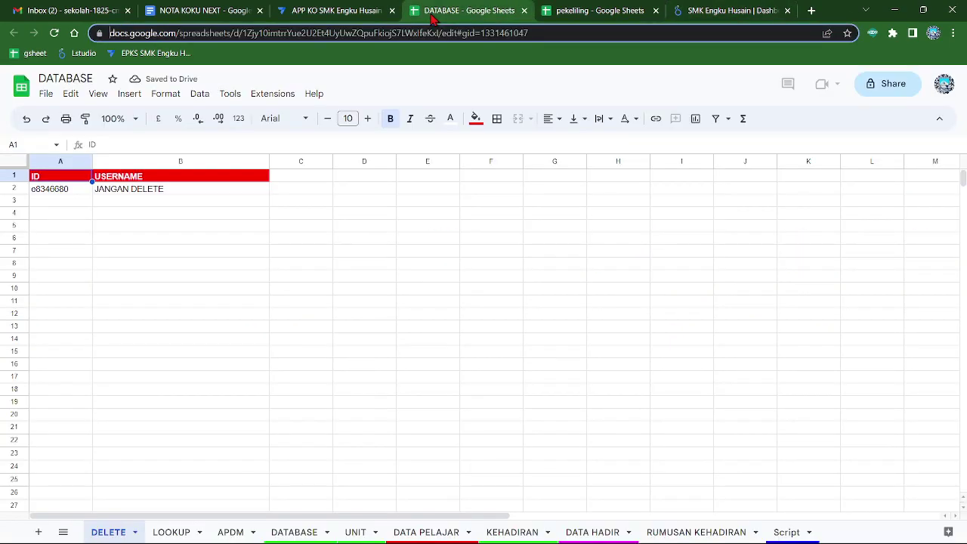
{"action": "right_click", "coordinate": [529, 36]}
{"action": "triple_click", "coordinate": [529, 36]}
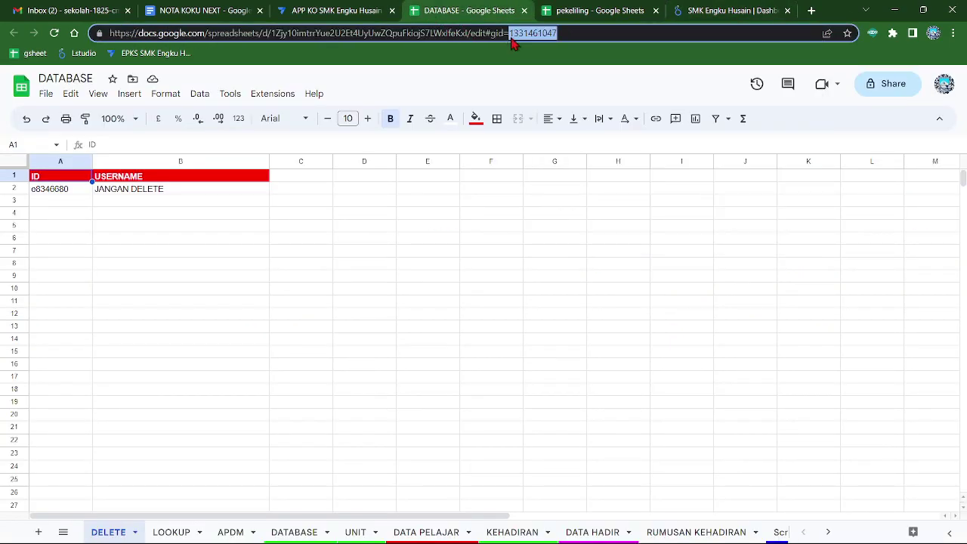
{"action": "right_click", "coordinate": [528, 37]}
{"action": "left_click", "coordinate": [553, 129]}
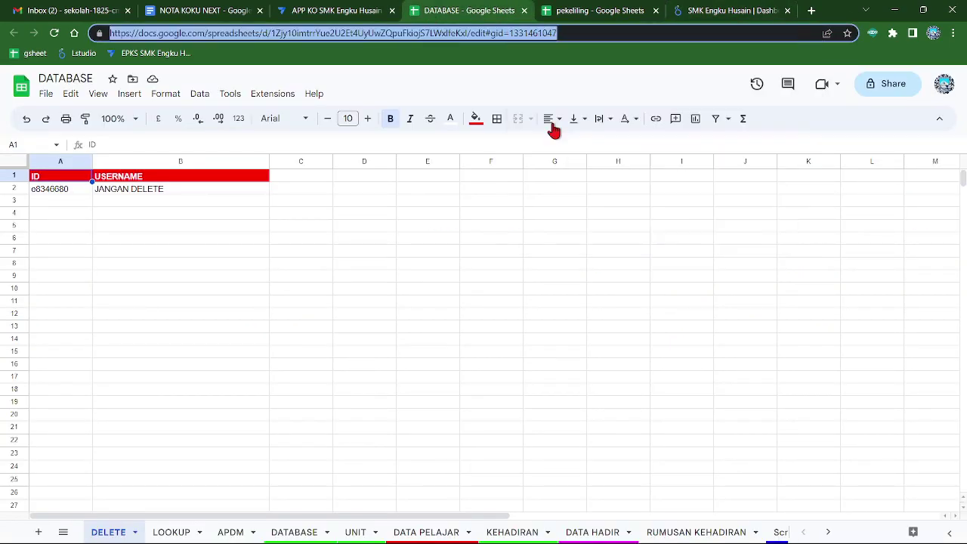
Switch to Looker Studio and enter the copied DATABASE spreadsheet URL in the connection of the KEHADIRAN data source
{"action": "left_click", "coordinate": [710, 17]}
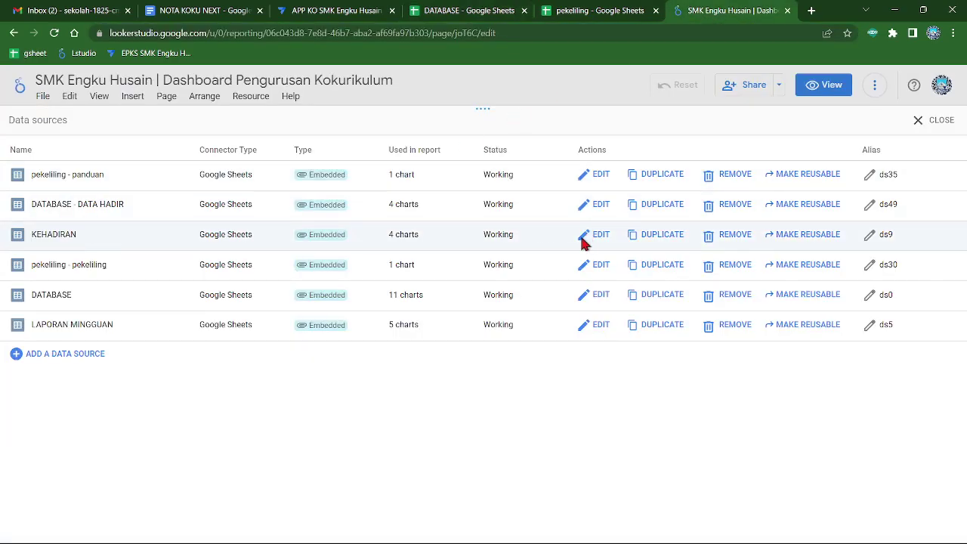
{"action": "left_click", "coordinate": [593, 235]}
{"action": "left_click", "coordinate": [44, 352]}
{"action": "left_click", "coordinate": [175, 284]}
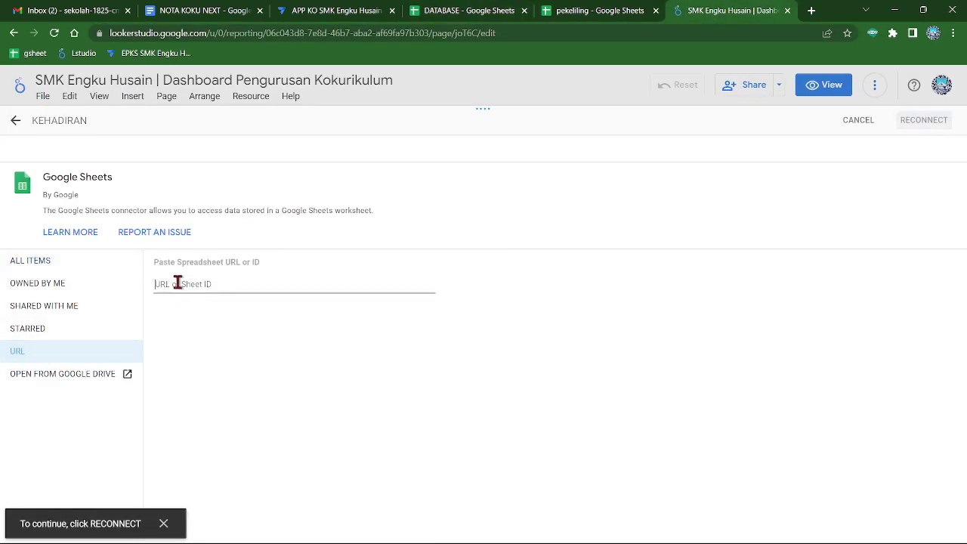
{"action": "key", "text": "ctrl+v"}
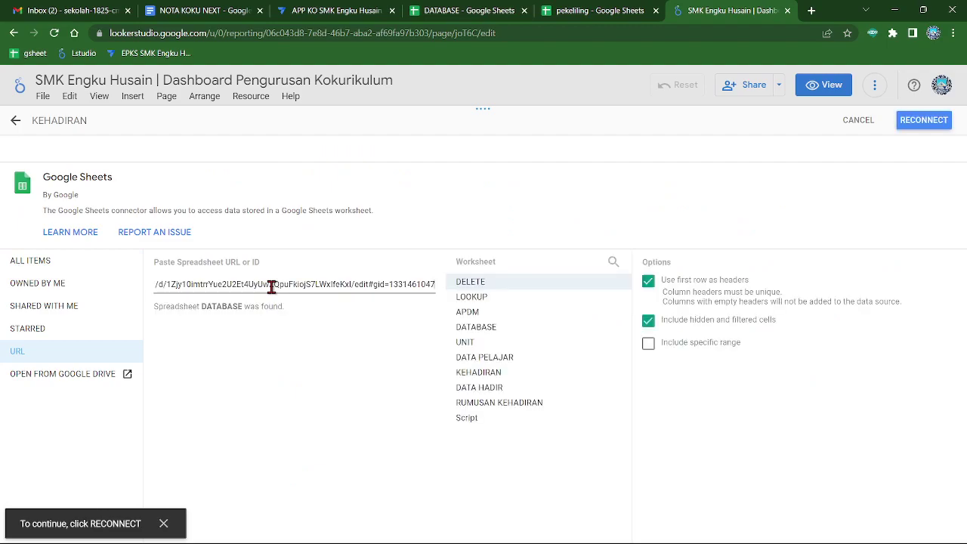
Reconnect the KEHADIRAN data source to the KEHADIRAN worksheet, apply the connection changes and finish editing it
{"action": "left_click", "coordinate": [32, 124]}
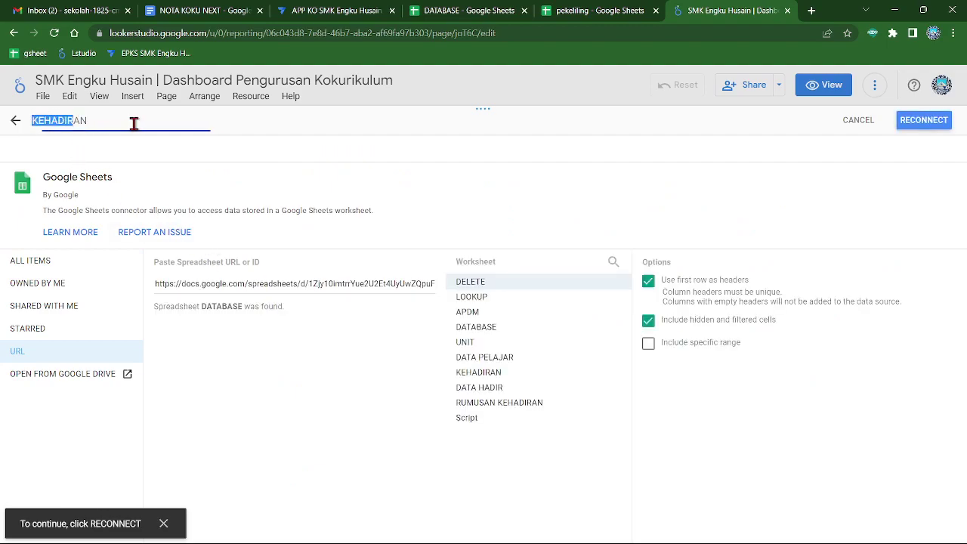
{"action": "left_click", "coordinate": [555, 378]}
{"action": "left_click", "coordinate": [917, 123]}
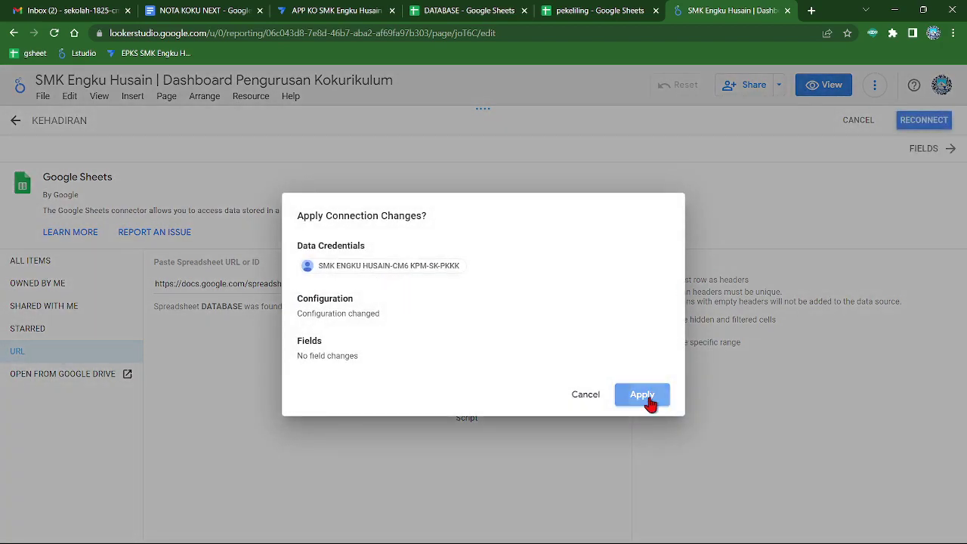
{"action": "left_click", "coordinate": [642, 395]}
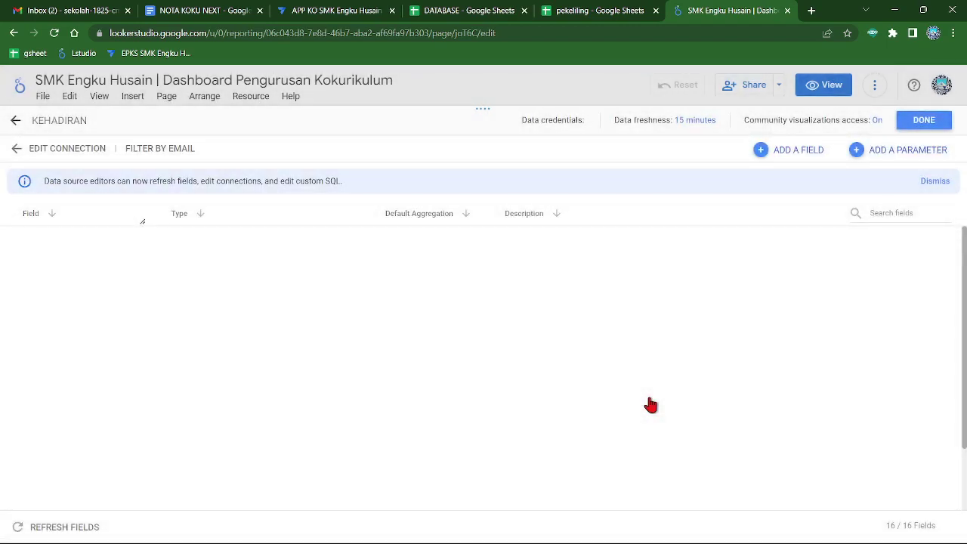
{"action": "left_click", "coordinate": [918, 121]}
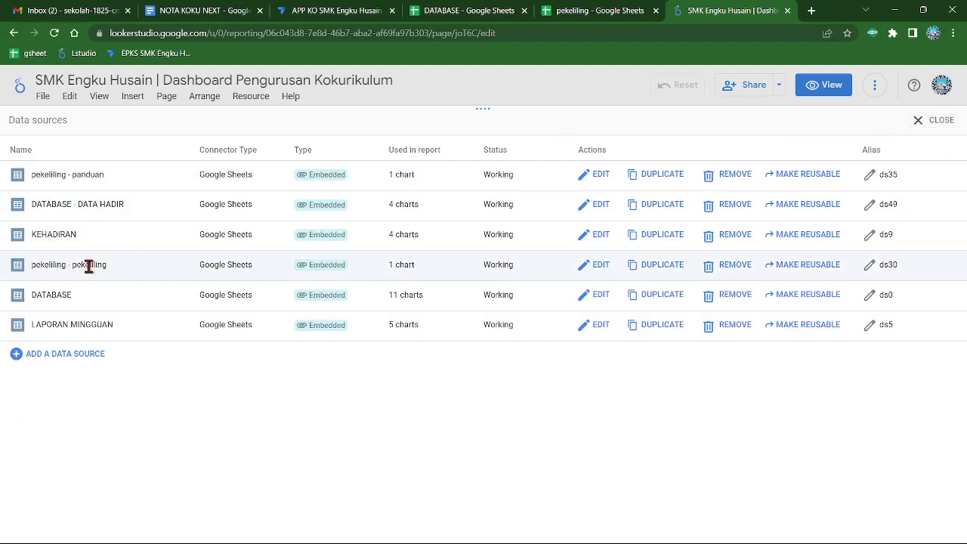
Start editing the pekeliling - pekeliling data source, then switch to the open pekeliling spreadsheet and copy its full URL
{"action": "left_click", "coordinate": [591, 270]}
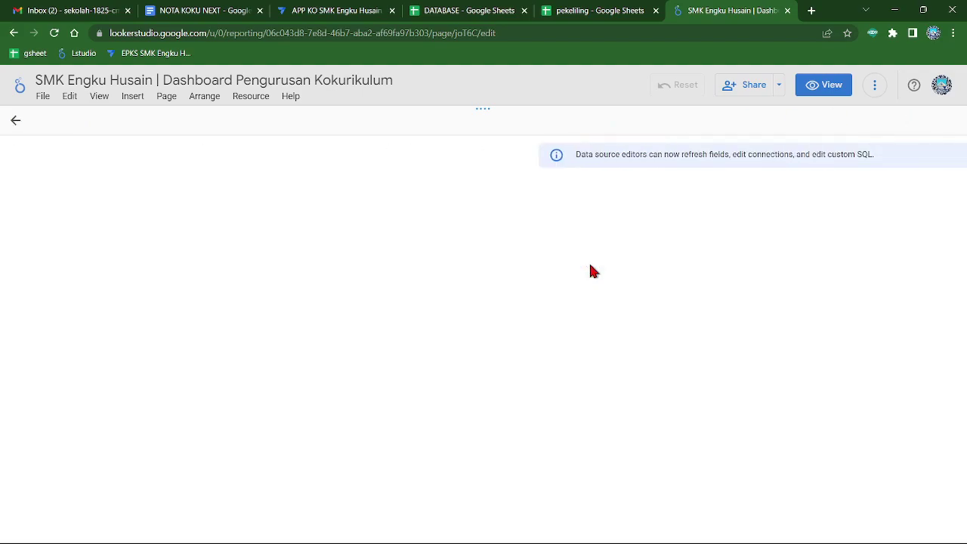
{"action": "left_click", "coordinate": [559, 16]}
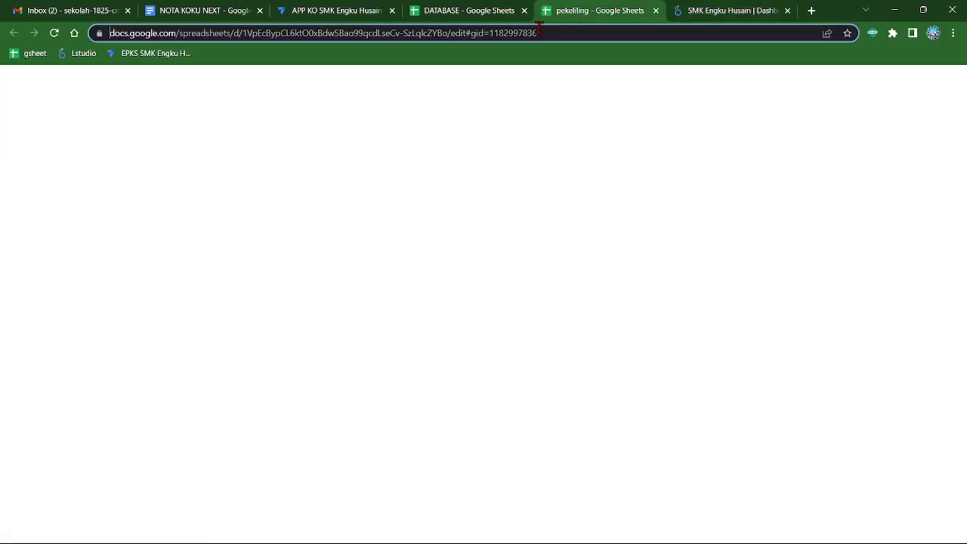
{"action": "left_click", "coordinate": [552, 37]}
{"action": "right_click", "coordinate": [551, 38]}
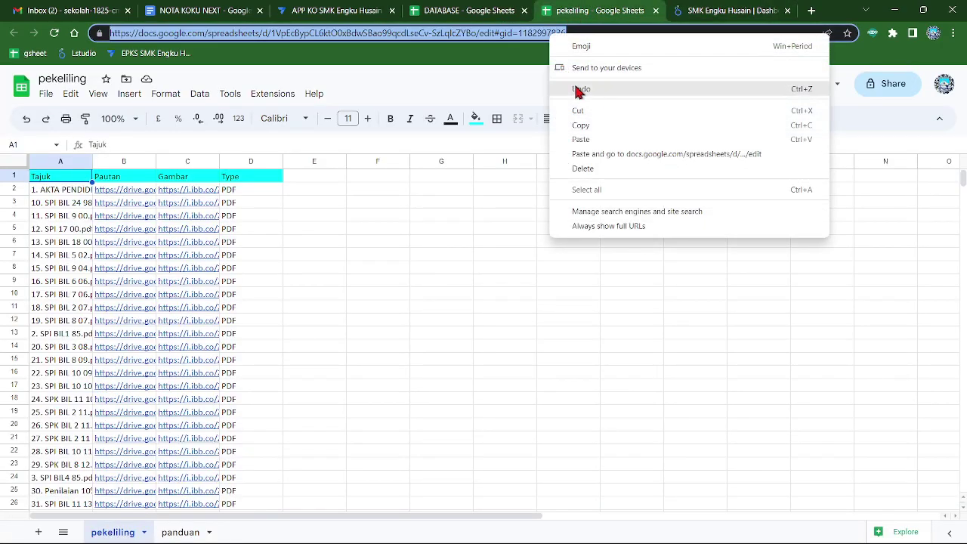
{"action": "left_click", "coordinate": [594, 119]}
Switch back to Looker Studio and enter the copied spreadsheet URL in the connection of the pekeliling - pekeliling data source
{"action": "left_click", "coordinate": [668, 9]}
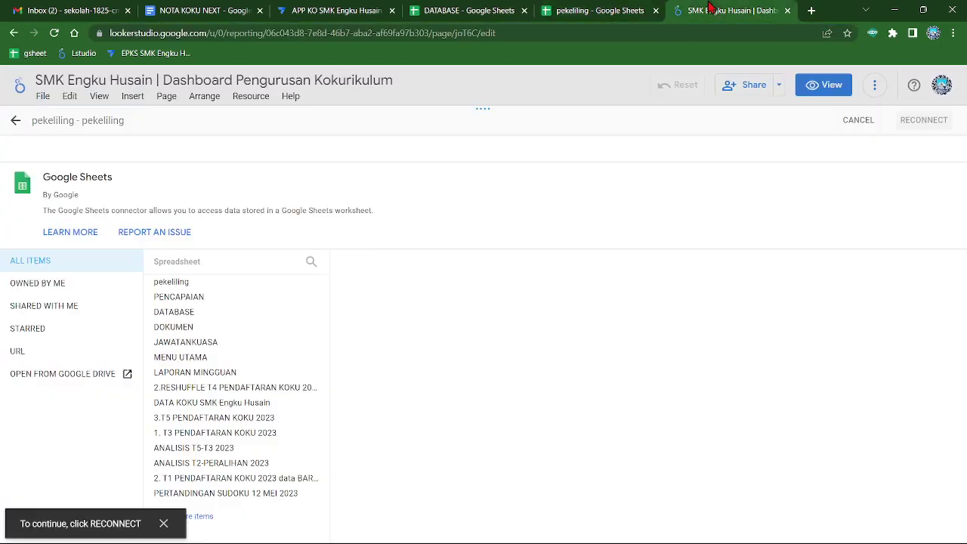
{"action": "left_click", "coordinate": [37, 352]}
{"action": "left_click", "coordinate": [210, 286]}
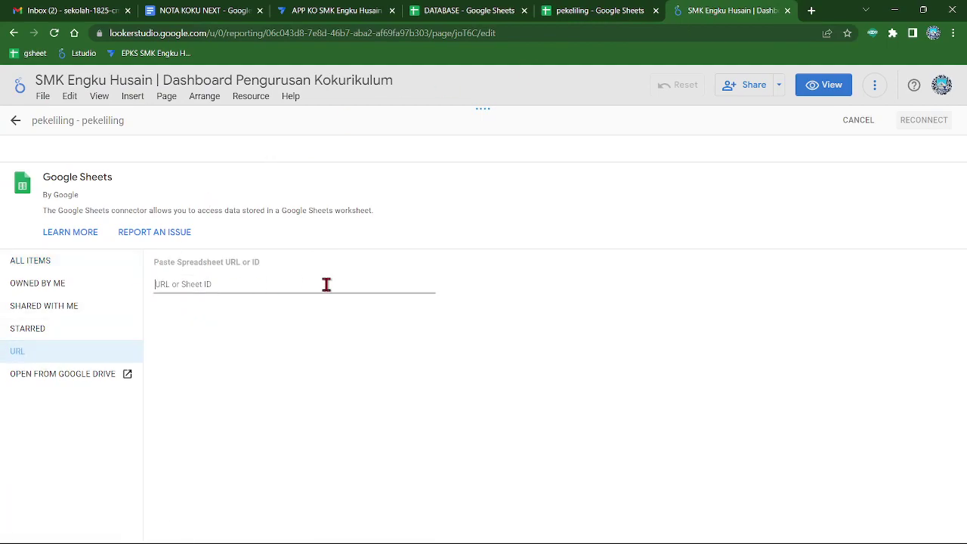
{"action": "key", "text": "ctrl+v"}
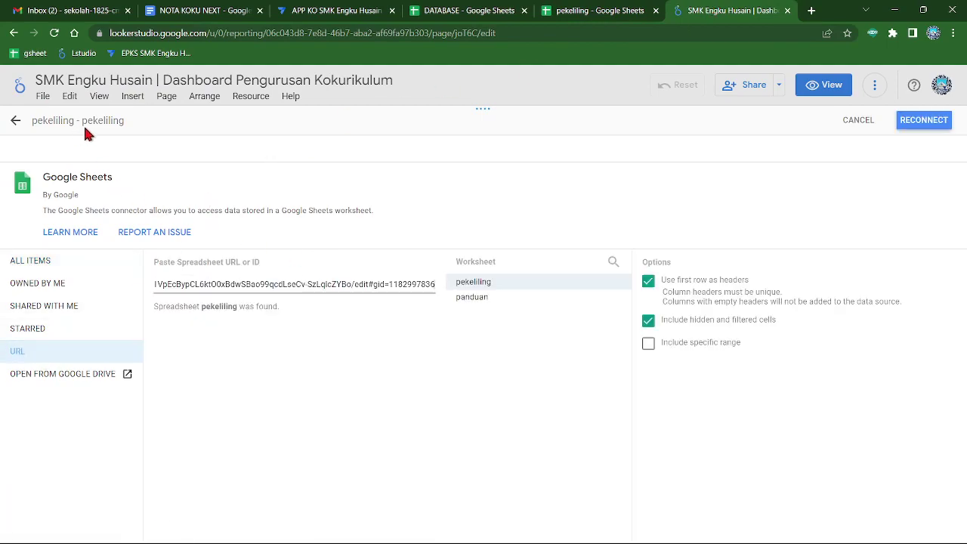
Reconnect the pekeliling - pekeliling data source to the pekeliling worksheet, apply the connection changes and finish editing it
{"action": "double_click", "coordinate": [86, 124]}
{"action": "left_click", "coordinate": [546, 280]}
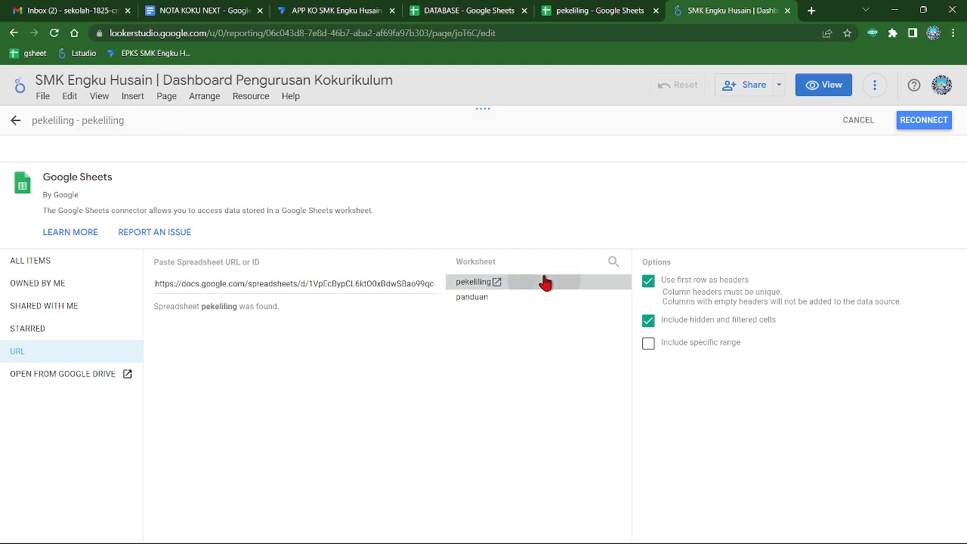
{"action": "left_click", "coordinate": [939, 128]}
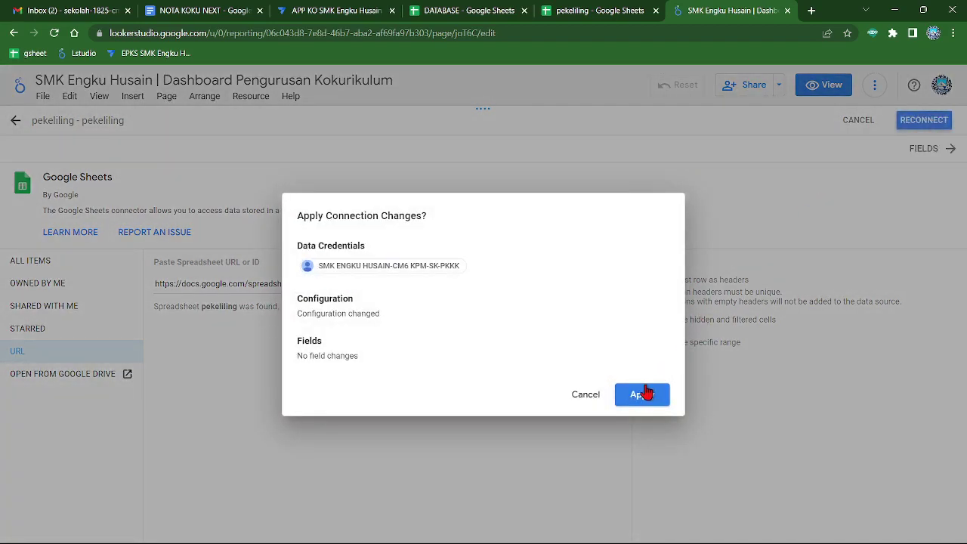
{"action": "left_click", "coordinate": [641, 398]}
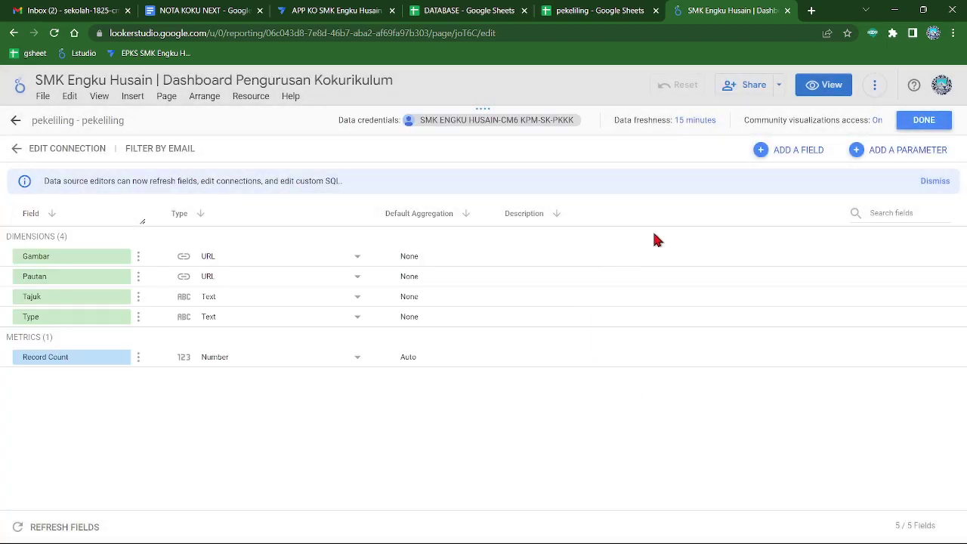
{"action": "left_click", "coordinate": [912, 124]}
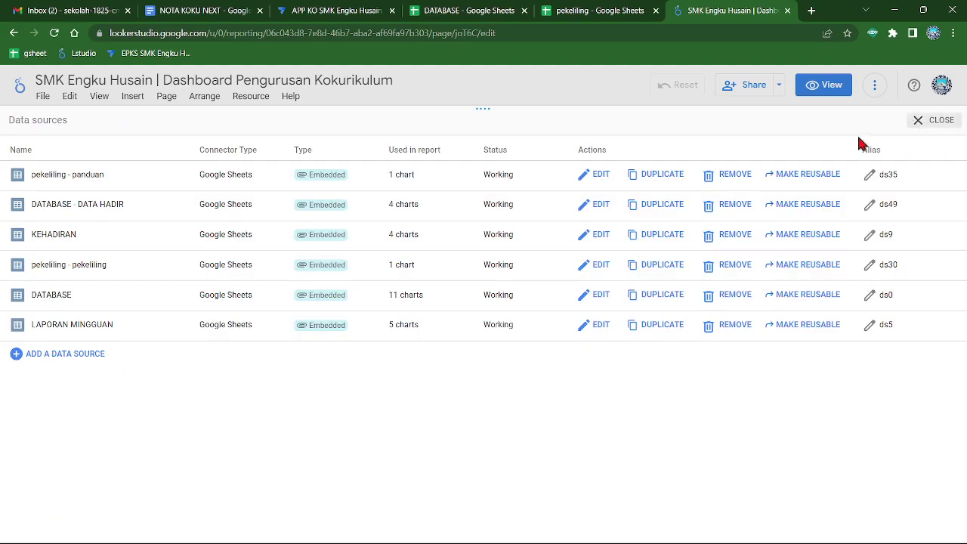
Start editing the DATABASE data source and copy the full URL of the open DATABASE spreadsheet
{"action": "left_click", "coordinate": [581, 304]}
{"action": "left_click", "coordinate": [468, 11]}
{"action": "left_click", "coordinate": [452, 33]}
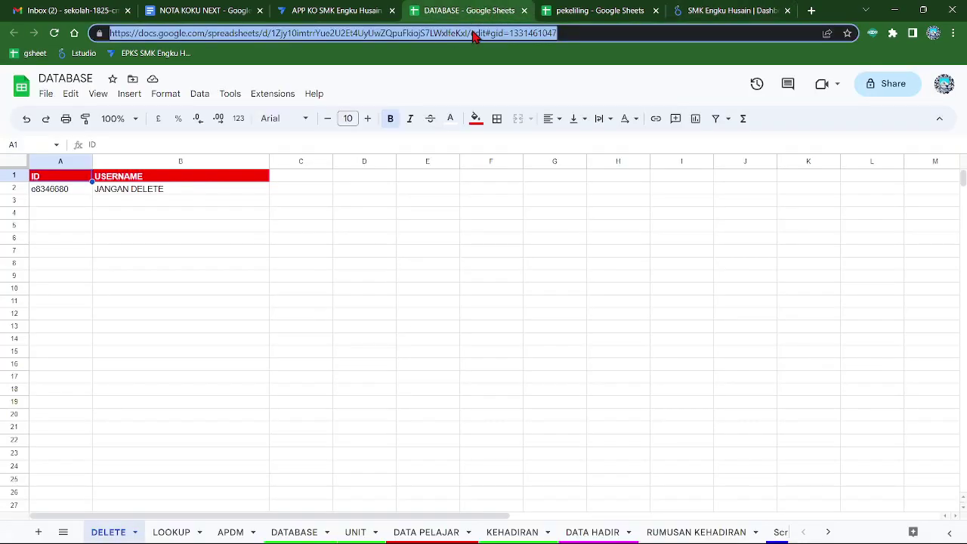
{"action": "right_click", "coordinate": [474, 35]}
{"action": "left_click", "coordinate": [471, 123]}
Return to Looker Studio and enter the copied DATABASE spreadsheet URL in the connection of the DATABASE data source
{"action": "left_click", "coordinate": [676, 7]}
{"action": "left_click", "coordinate": [91, 350]}
{"action": "left_click", "coordinate": [199, 286]}
{"action": "key", "text": "ctrl+v"}
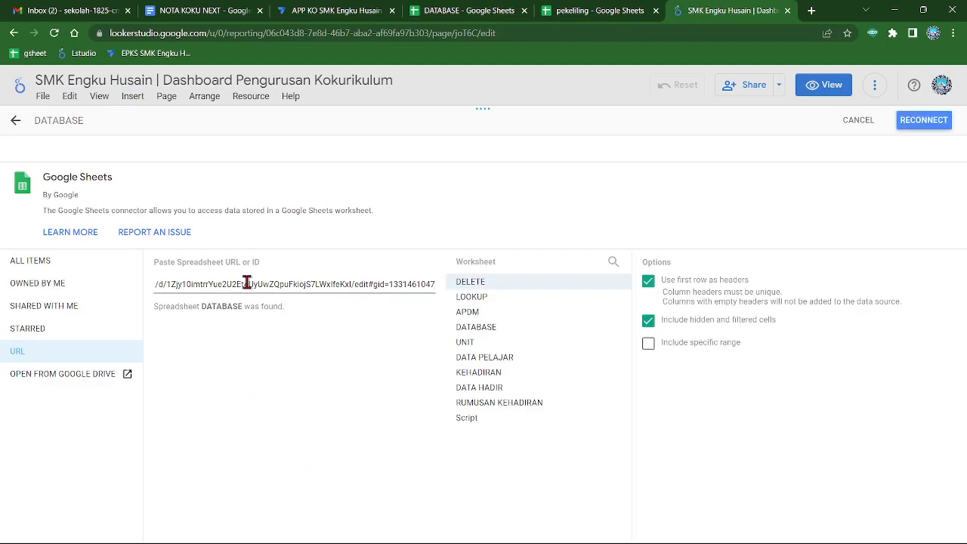
Reconnect the DATABASE data source to the DATABASE worksheet, apply the connection changes and finish editing it
{"action": "left_click_drag", "start_coordinate": [95, 114], "coordinate": [19, 128]}
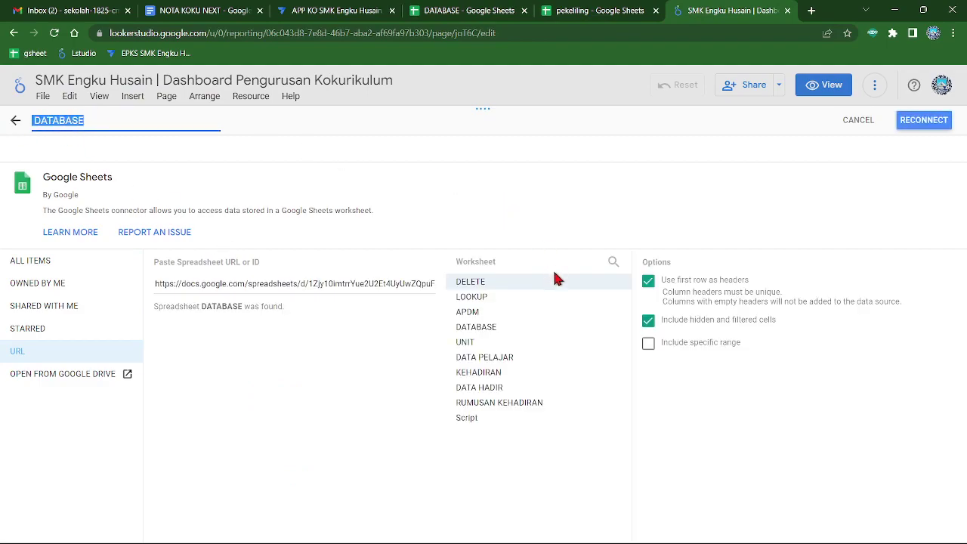
{"action": "left_click", "coordinate": [555, 328]}
{"action": "left_click", "coordinate": [917, 130]}
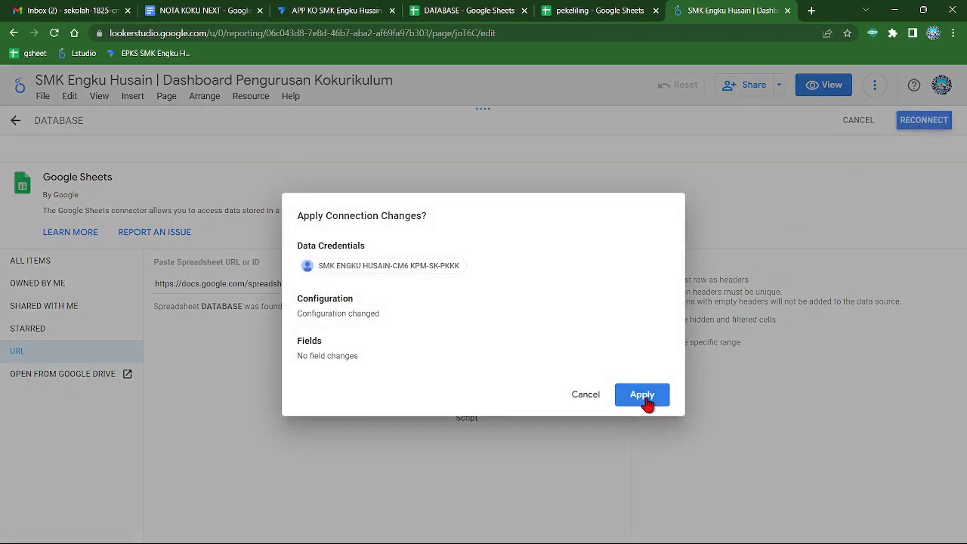
{"action": "left_click", "coordinate": [642, 400]}
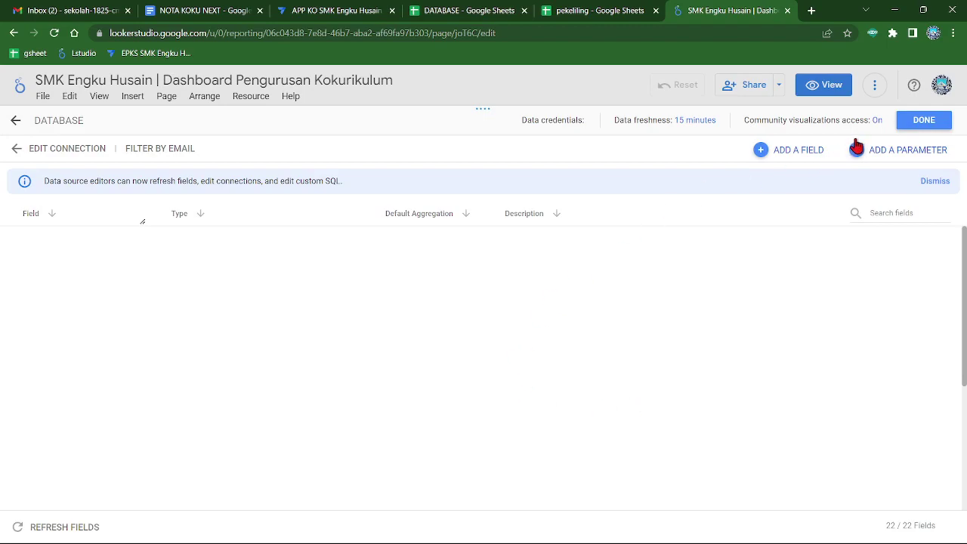
{"action": "left_click", "coordinate": [915, 124]}
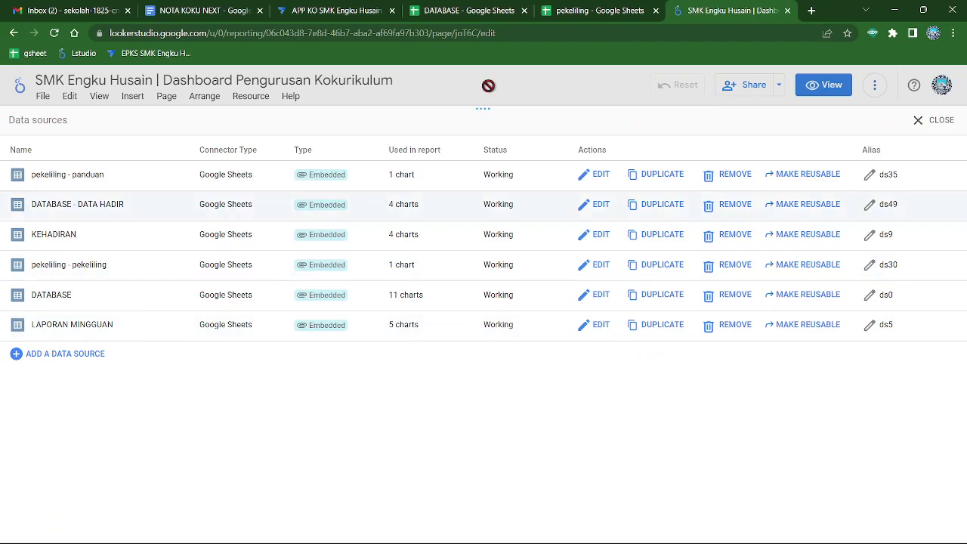
Switch to the AppSheet app, open the source spreadsheet of the LAPORAN MINGGUAN table and copy its URL
{"action": "left_click", "coordinate": [435, 10]}
{"action": "left_click", "coordinate": [593, 11]}
{"action": "left_click", "coordinate": [490, 10]}
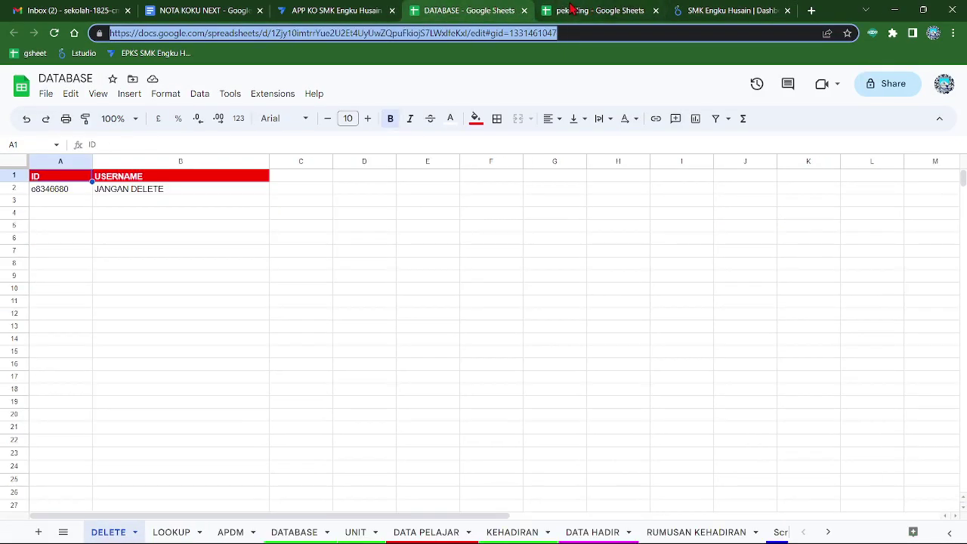
{"action": "left_click", "coordinate": [332, 10]}
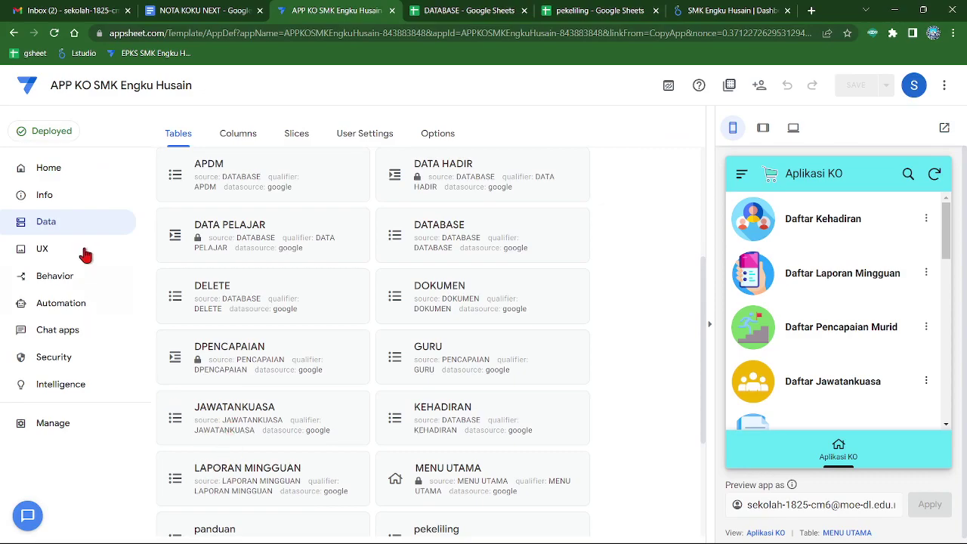
{"action": "left_click", "coordinate": [232, 473]}
{"action": "left_click", "coordinate": [525, 179]}
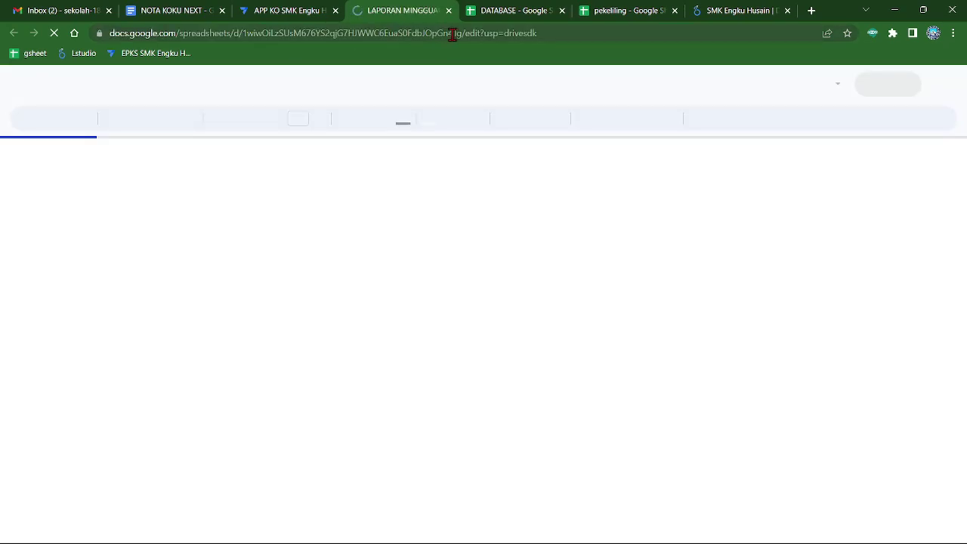
{"action": "left_click", "coordinate": [479, 33]}
{"action": "right_click", "coordinate": [480, 35]}
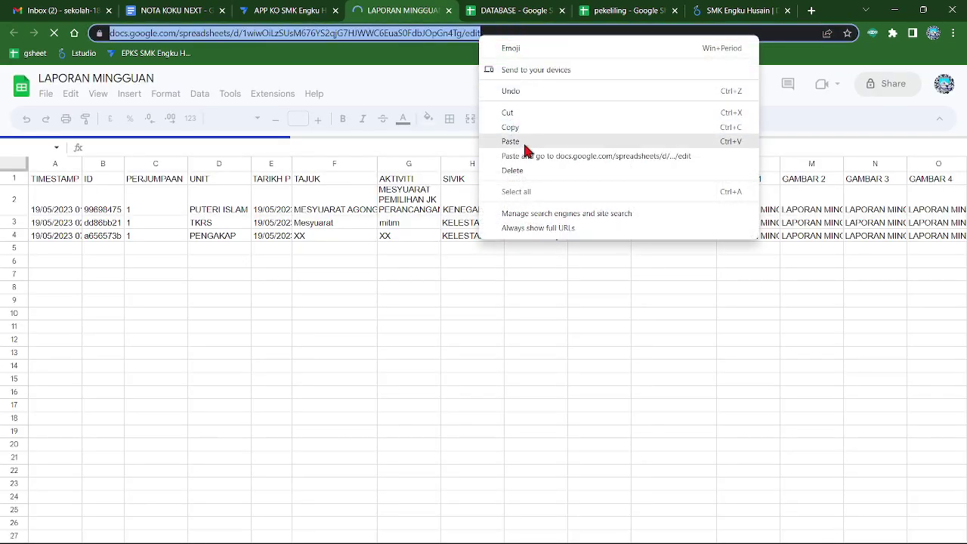
{"action": "left_click", "coordinate": [531, 125]}
Switch to Looker Studio and enter the copied spreadsheet URL in the connection of the LAPORAN MINGGUAN data source
{"action": "left_click", "coordinate": [725, 11]}
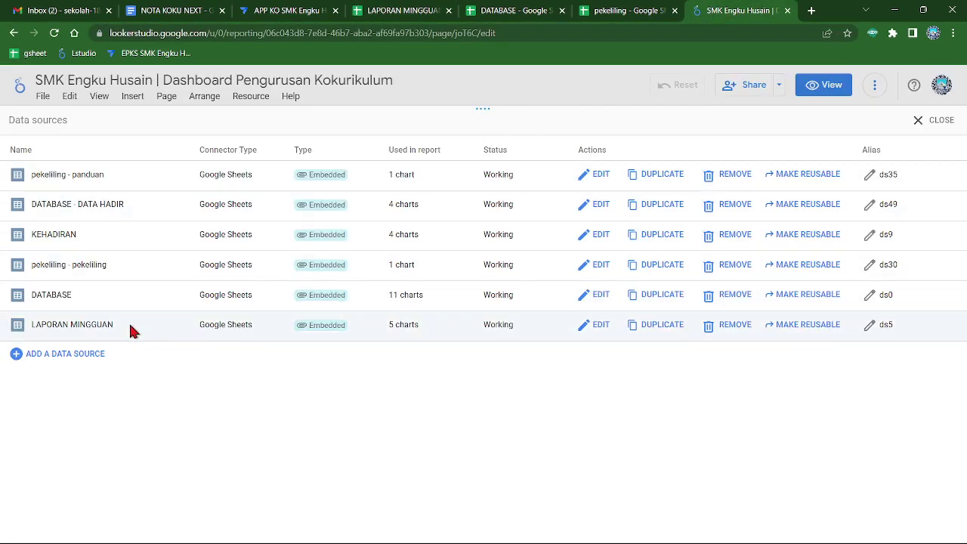
{"action": "left_click", "coordinate": [587, 327]}
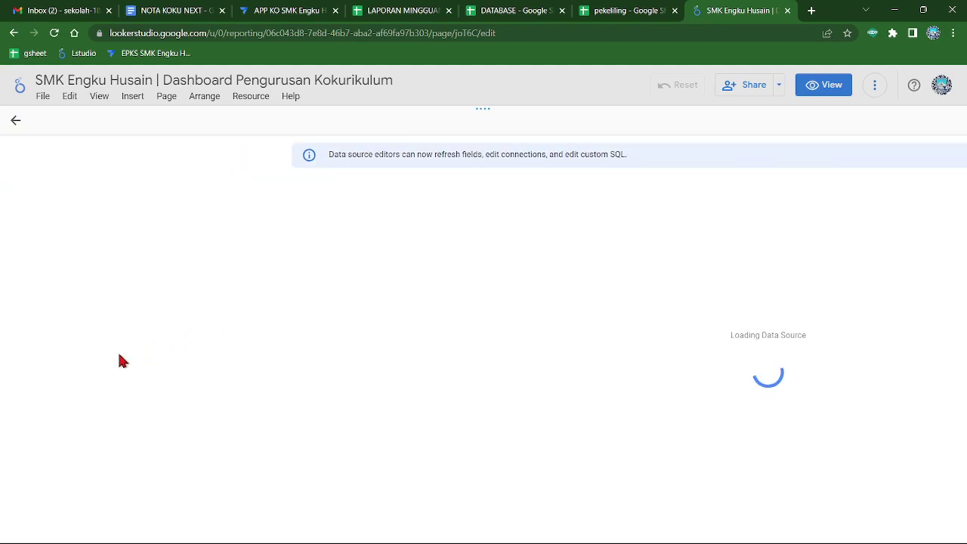
{"action": "left_click", "coordinate": [68, 351]}
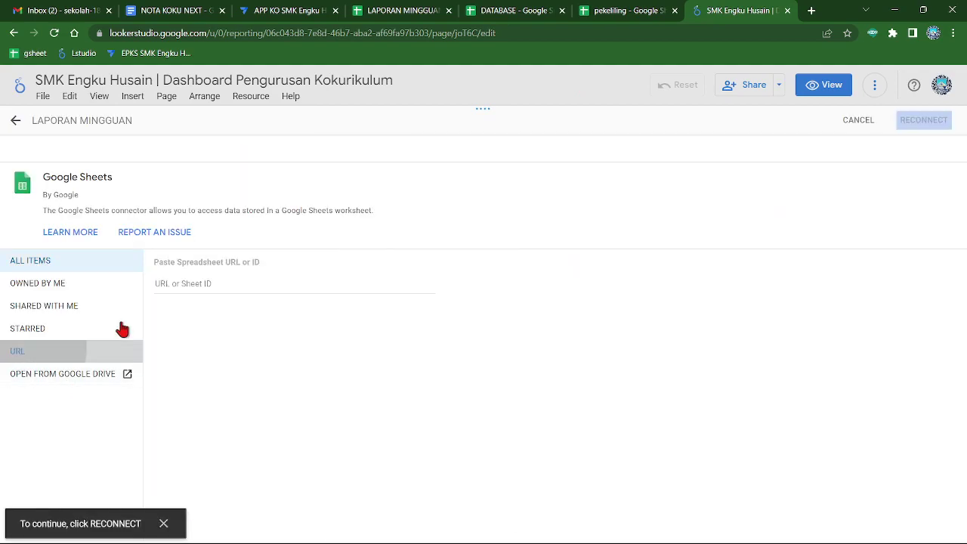
{"action": "left_click", "coordinate": [214, 292]}
{"action": "right_click", "coordinate": [214, 292]}
{"action": "left_click", "coordinate": [254, 393]}
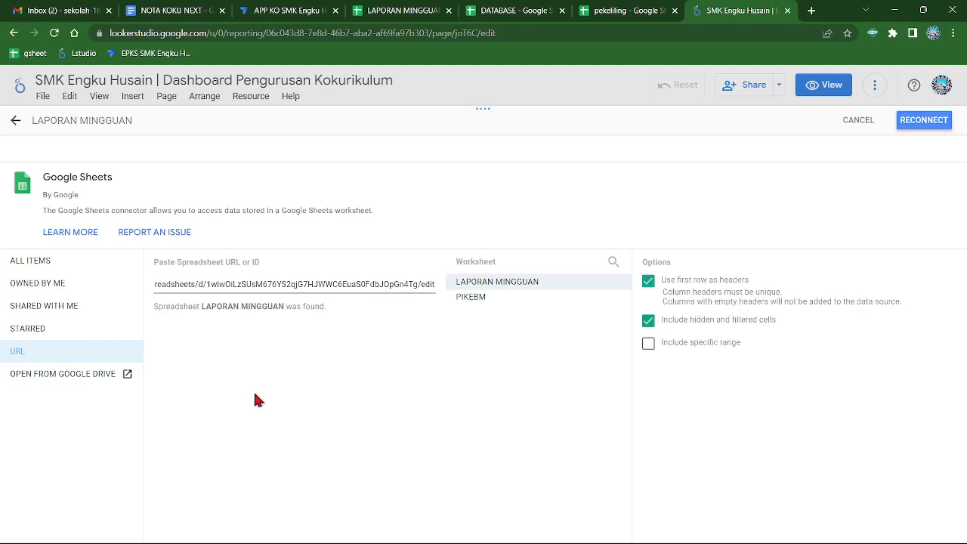
Reconnect the LAPORAN MINGGUAN data source to the LAPORAN MINGGUAN worksheet, apply the connection changes and finish editing it
{"action": "left_click", "coordinate": [594, 283]}
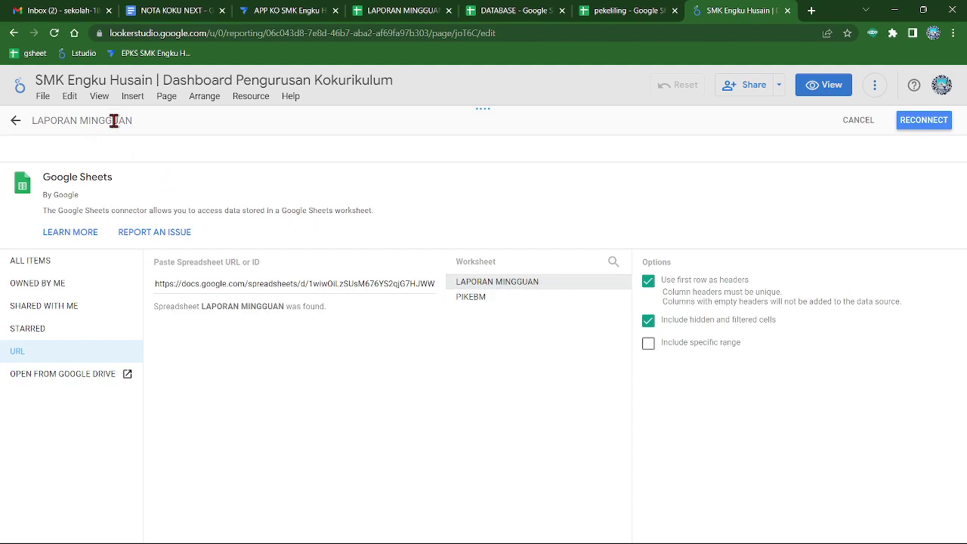
{"action": "left_click_drag", "start_coordinate": [113, 121], "coordinate": [45, 119]}
{"action": "left_click", "coordinate": [923, 121]}
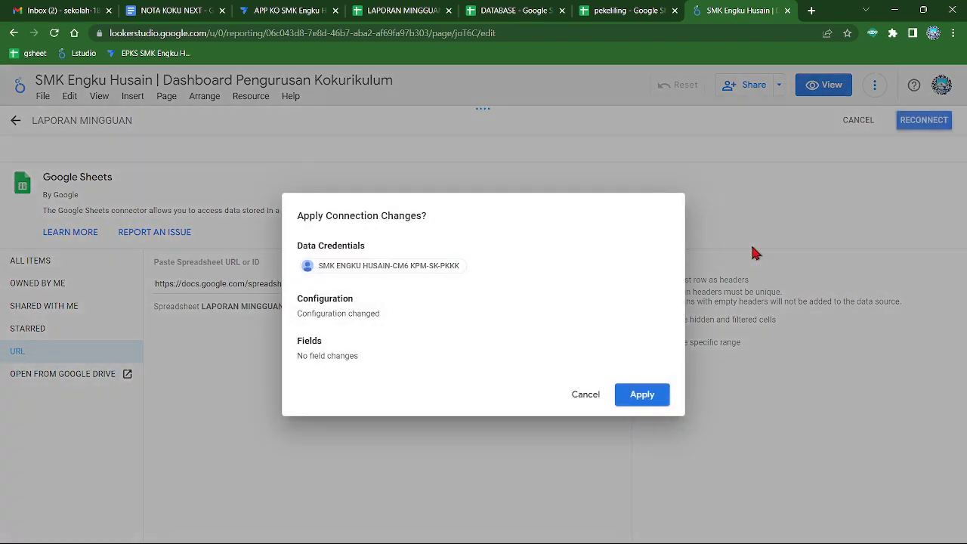
{"action": "left_click", "coordinate": [644, 395]}
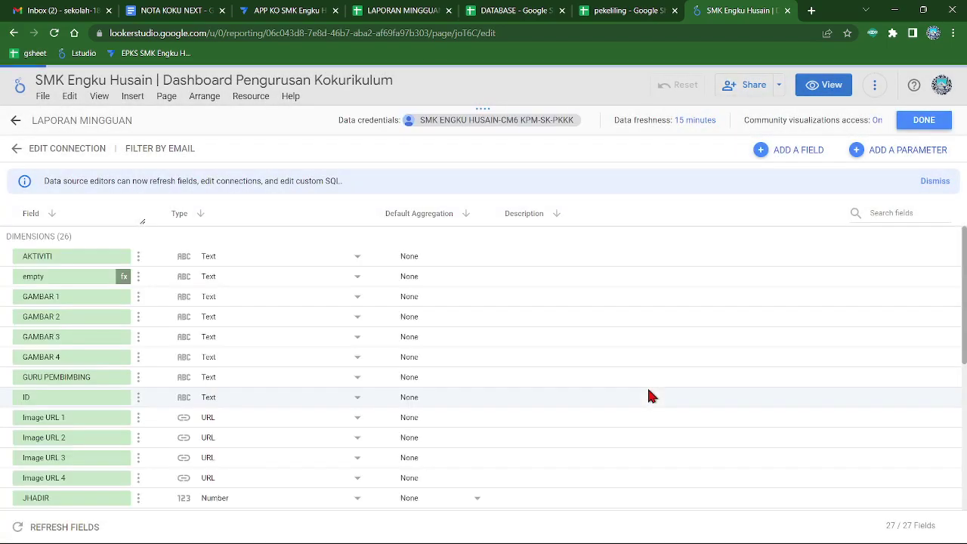
{"action": "left_click", "coordinate": [924, 121]}
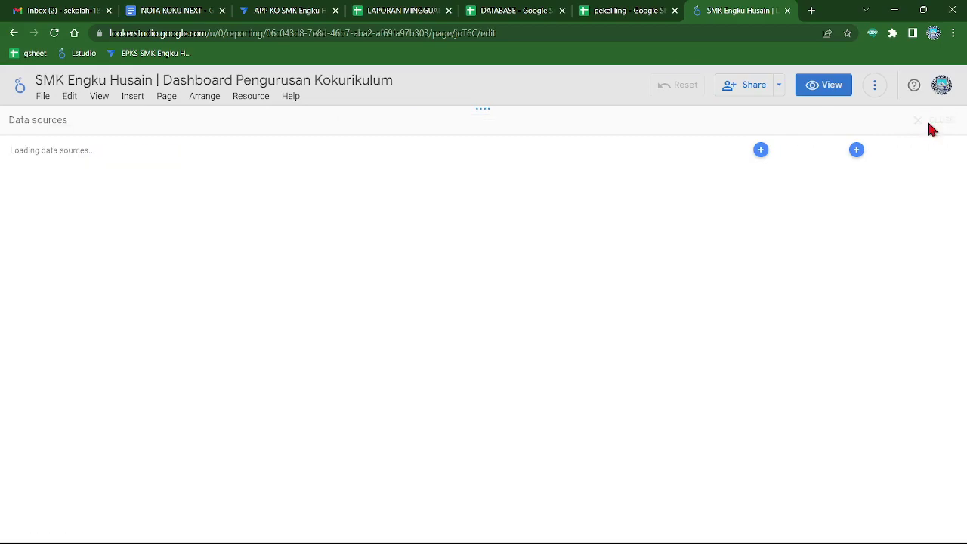
Close the data source manager, switch the dashboard to view mode and examine the charts and tables on the Laman Utama page
{"action": "left_click", "coordinate": [930, 125]}
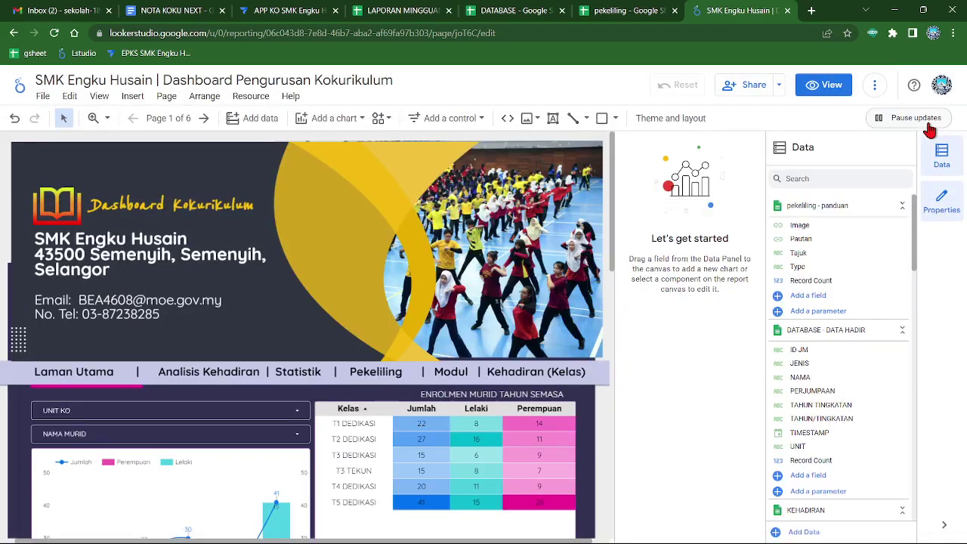
{"action": "left_click", "coordinate": [813, 85]}
{"action": "scroll", "coordinate": [860, 225], "scroll_direction": "down", "scroll_amount": 10}
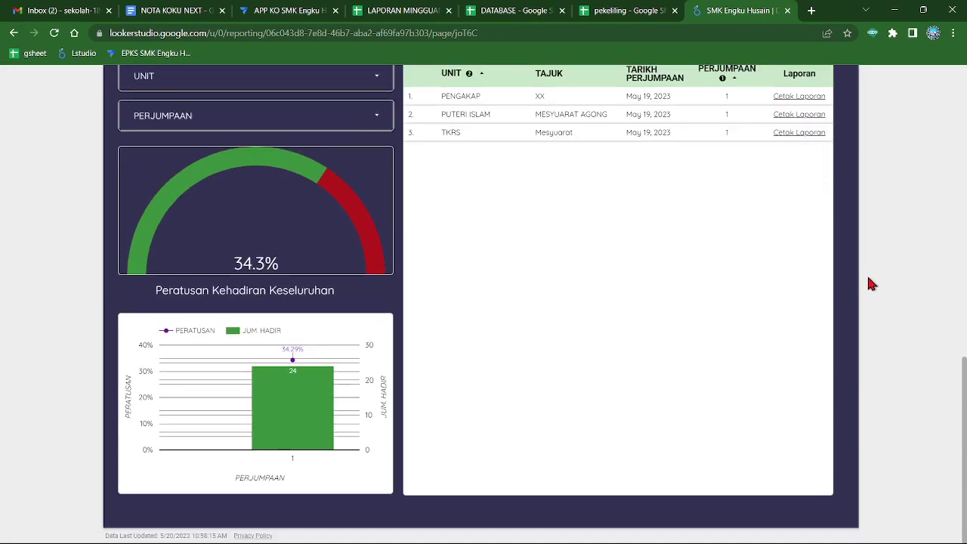
{"action": "scroll", "coordinate": [866, 276], "scroll_direction": "up", "scroll_amount": 9}
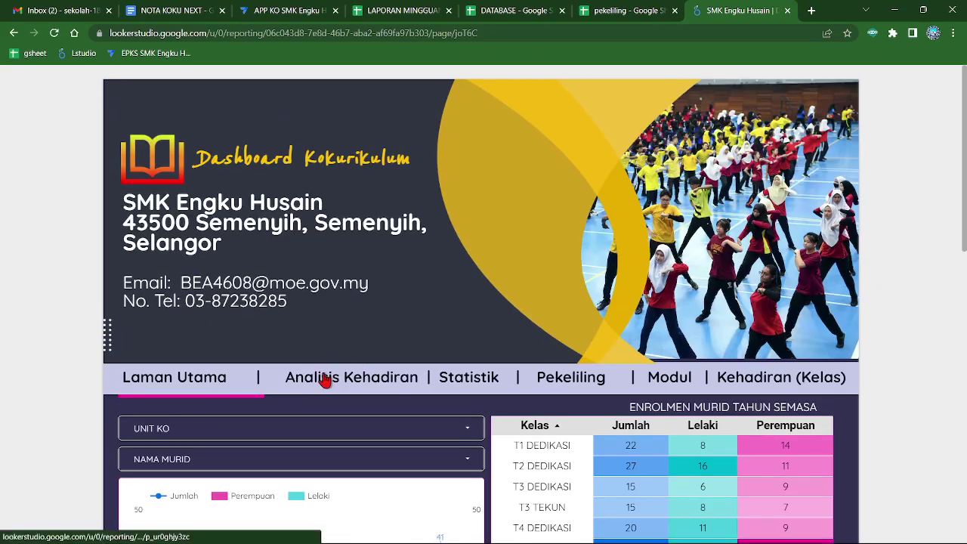
Examine the data on the dashboard's Analisis Kehadiran and Statistik pages
{"action": "left_click", "coordinate": [324, 378]}
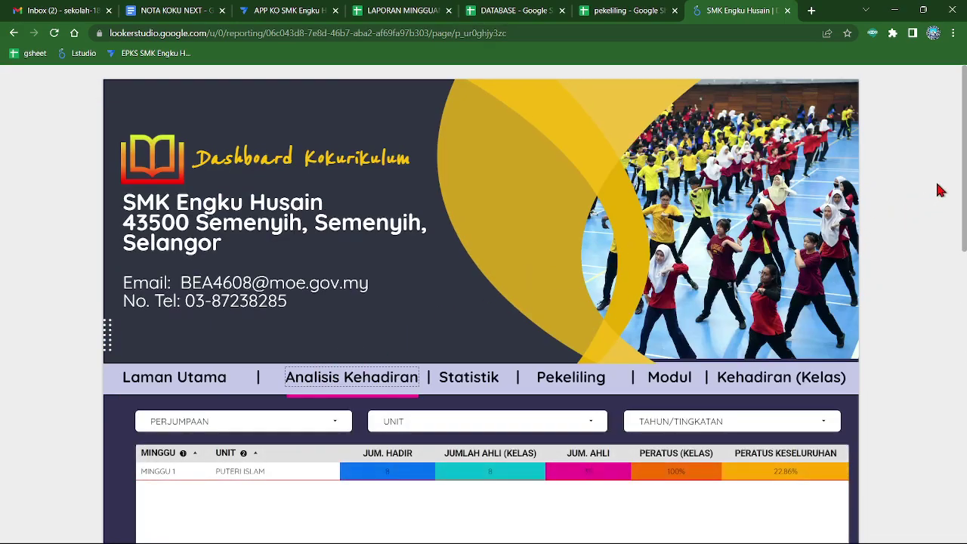
{"action": "scroll", "coordinate": [950, 296], "scroll_direction": "down", "scroll_amount": 4}
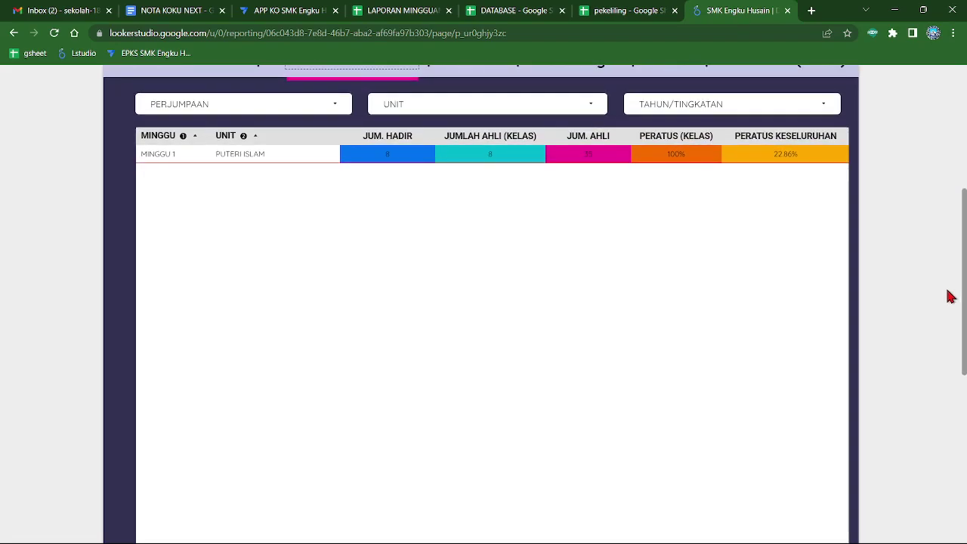
{"action": "scroll", "coordinate": [946, 257], "scroll_direction": "up", "scroll_amount": 1}
{"action": "scroll", "coordinate": [947, 257], "scroll_direction": "up", "scroll_amount": 1}
{"action": "left_click", "coordinate": [458, 168]}
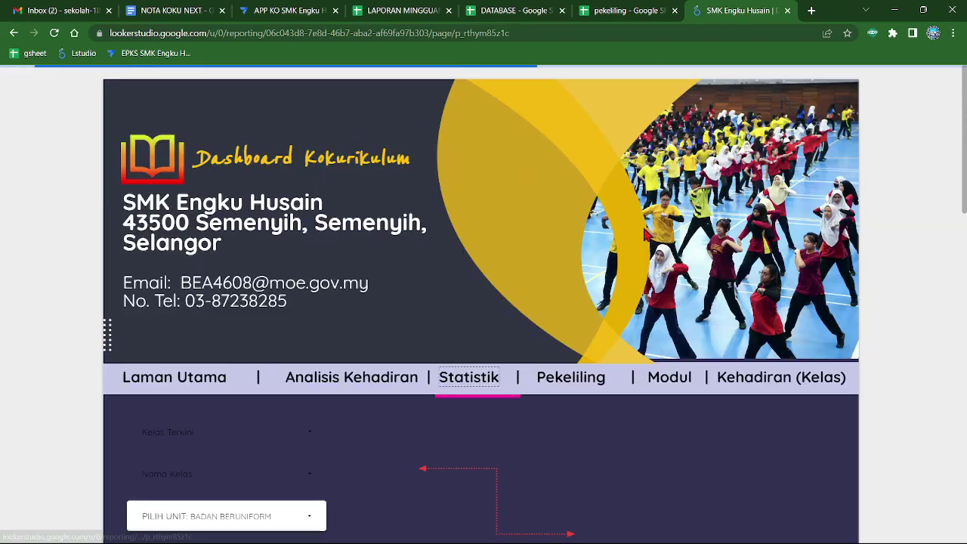
{"action": "scroll", "coordinate": [624, 203], "scroll_direction": "down", "scroll_amount": 3}
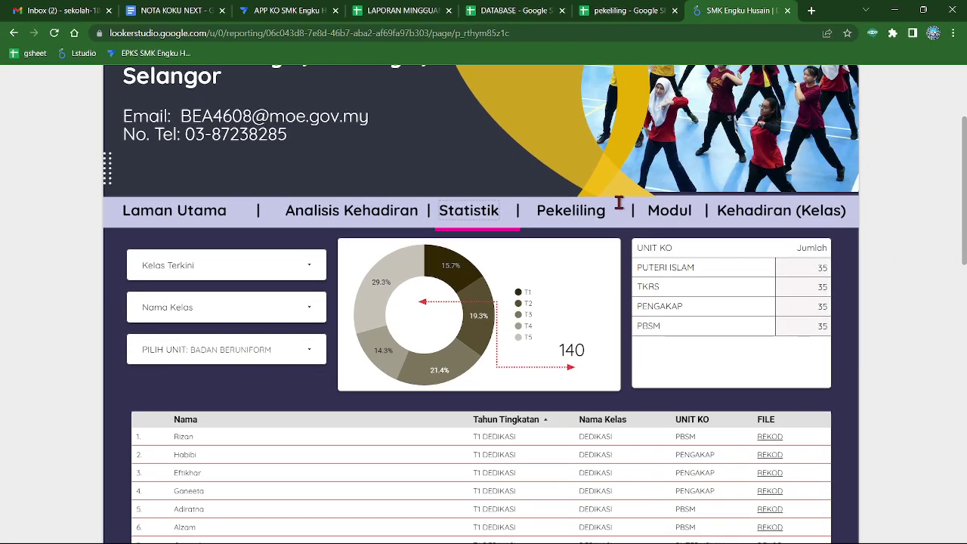
Check the dashboard's Pekeliling, Modul and Kehadiran (Kelas) pages and return to Laman Utama
{"action": "left_click", "coordinate": [571, 215]}
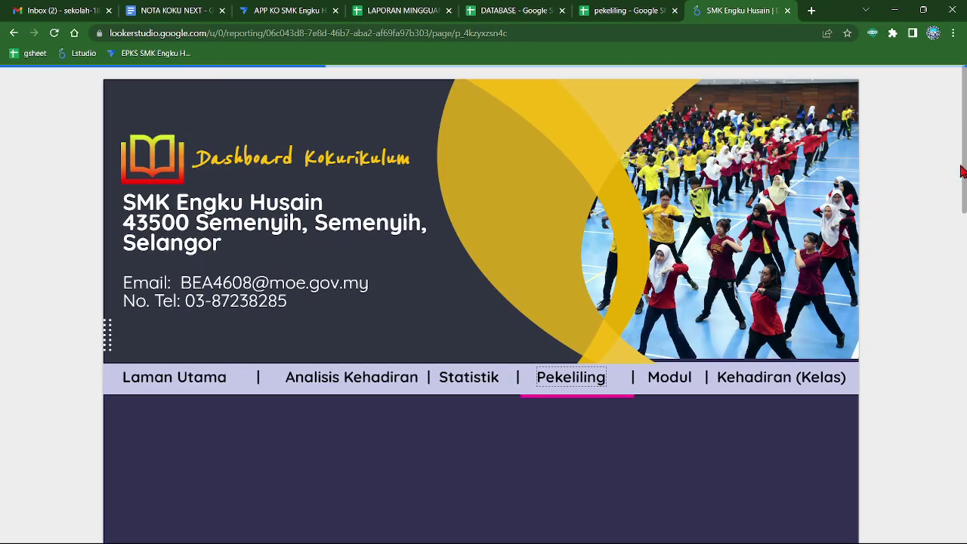
{"action": "left_click", "coordinate": [668, 379]}
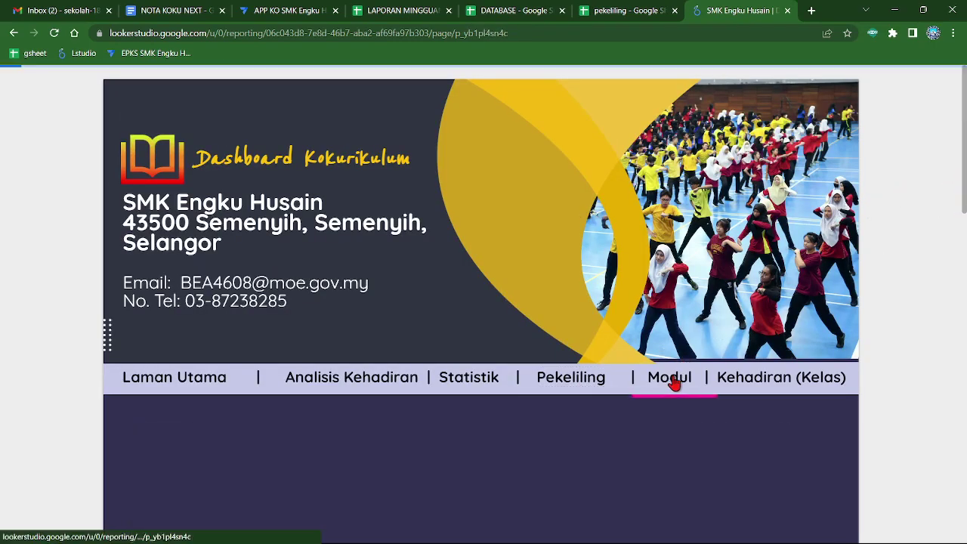
{"action": "left_click", "coordinate": [760, 379]}
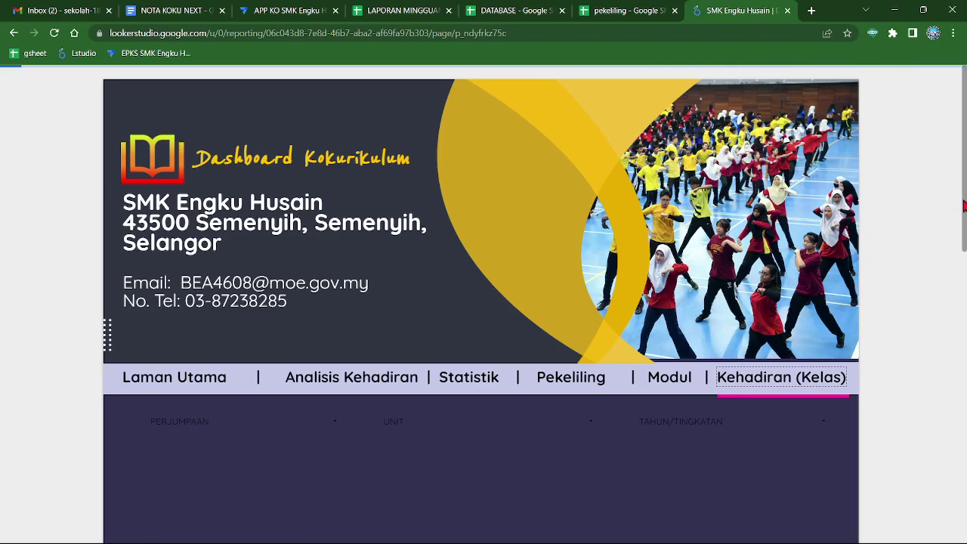
{"action": "scroll", "coordinate": [301, 179], "scroll_direction": "down", "scroll_amount": 3}
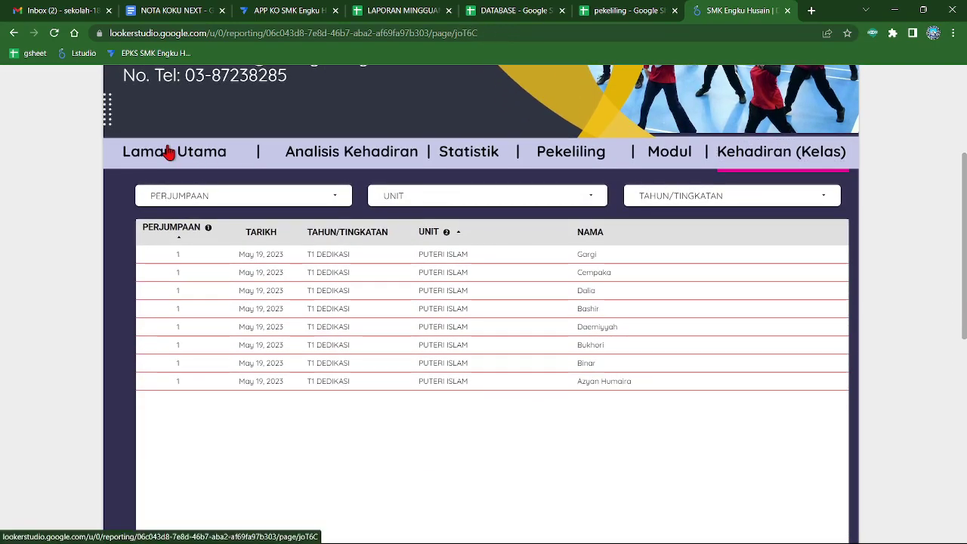
{"action": "left_click", "coordinate": [167, 152]}
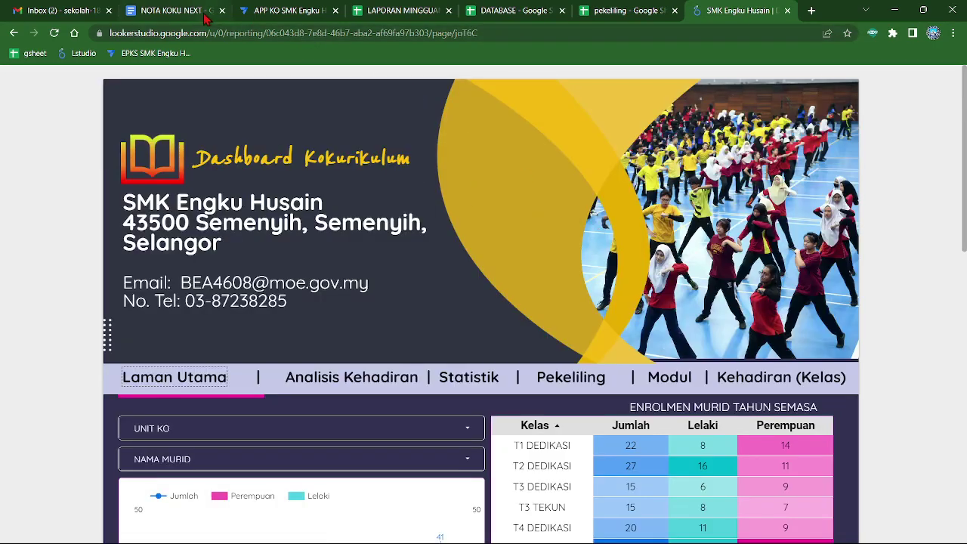
Switch to the NOTA KOKU NEXT document and read step 5, TUKAR DATABASE DAN DATA KOKU
{"action": "left_click", "coordinate": [171, 11]}
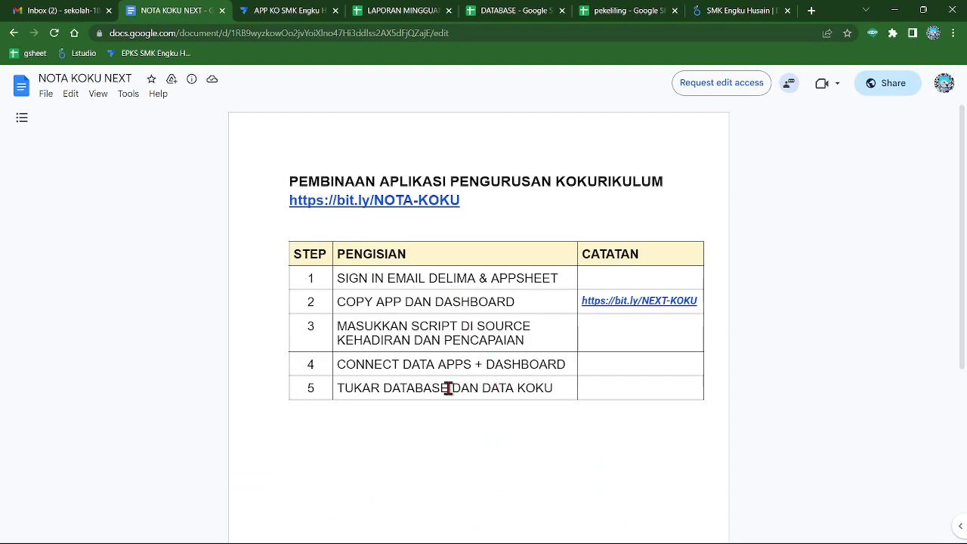
{"action": "left_click_drag", "start_coordinate": [553, 388], "coordinate": [351, 396]}
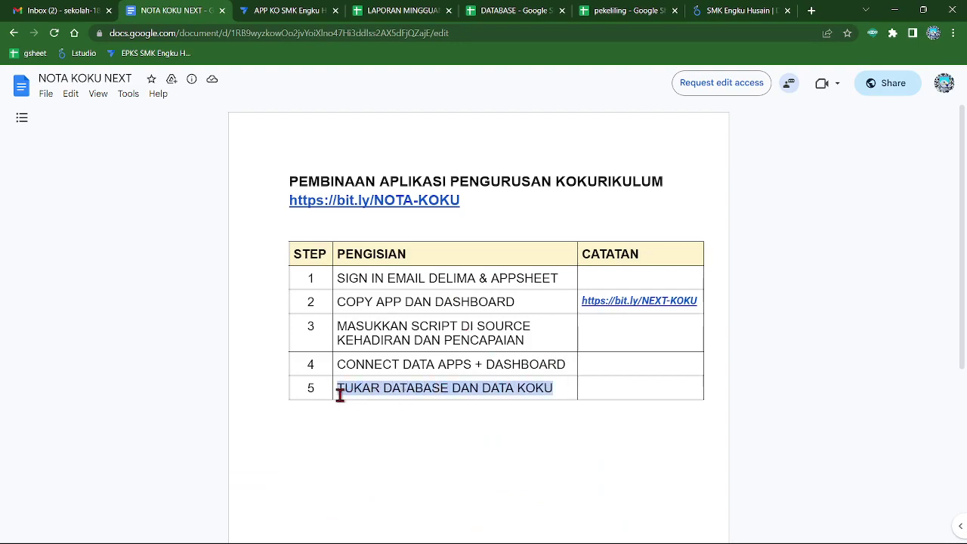
{"action": "left_click", "coordinate": [561, 389]}
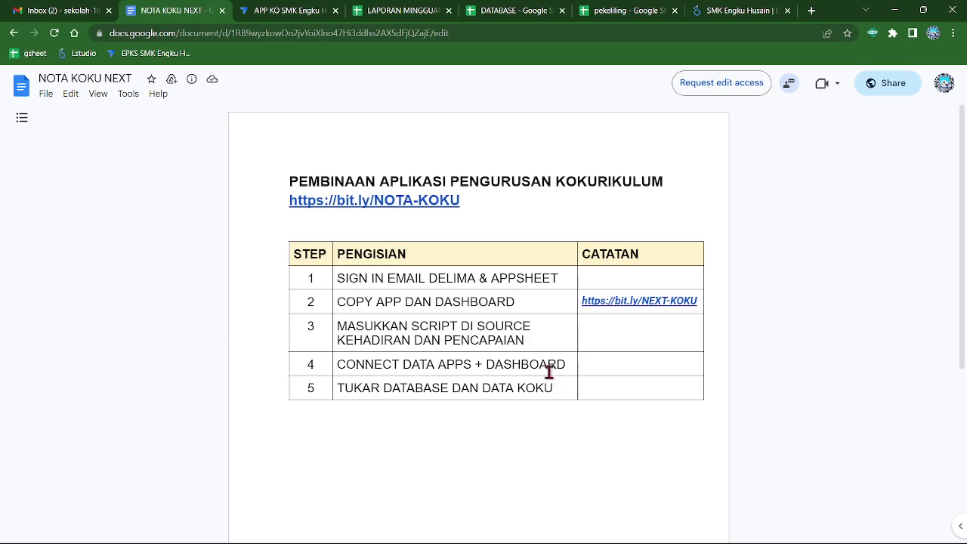
Switch to the APP KO SMK Engku Husain editor in AppSheet and open the app preview in its own browser tab
{"action": "left_click", "coordinate": [297, 11]}
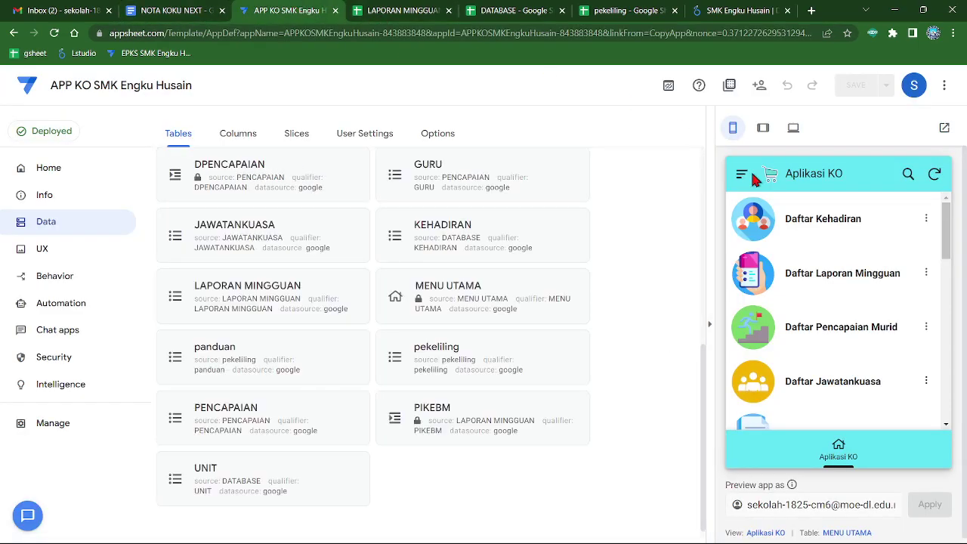
{"action": "left_click", "coordinate": [939, 132]}
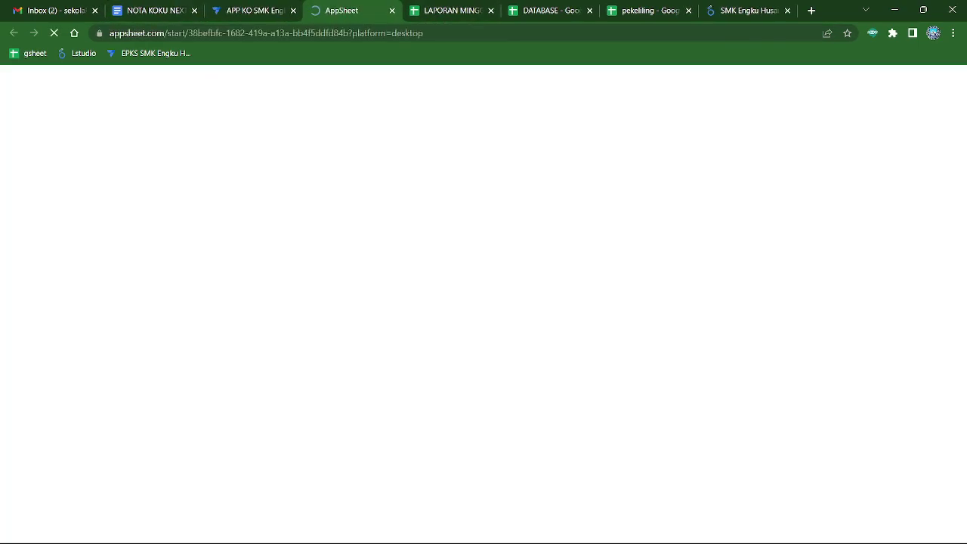